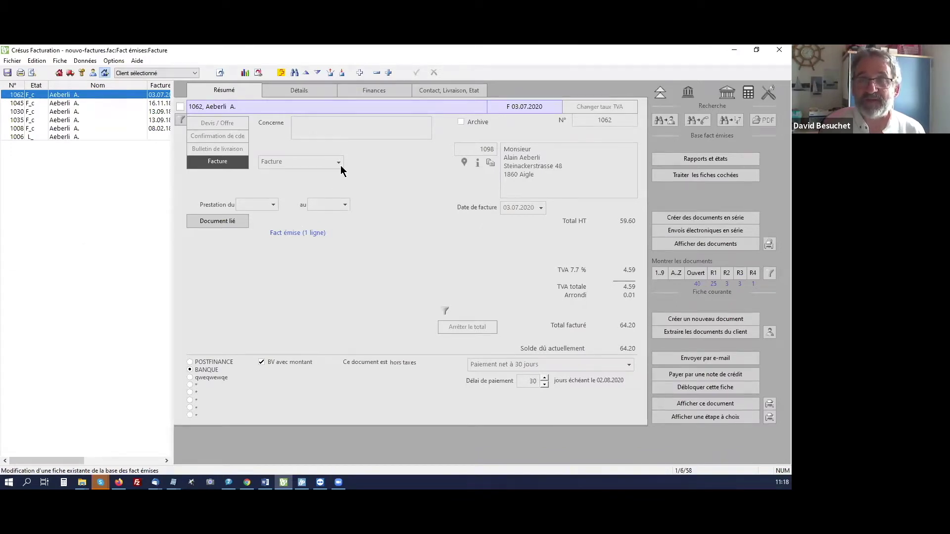
- Record the receipt of the full balance due on invoice 1062, using account 1000 Caisse
click(369, 89)
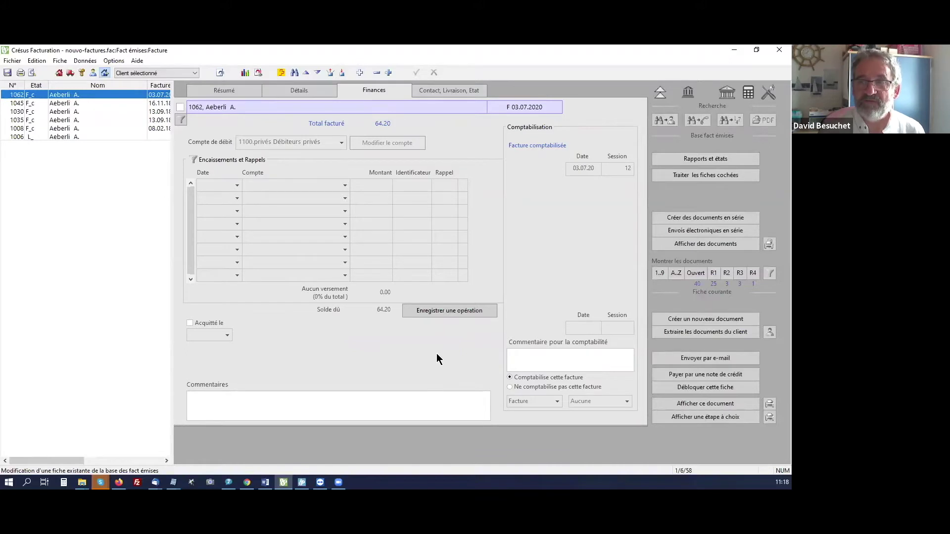
click(442, 312)
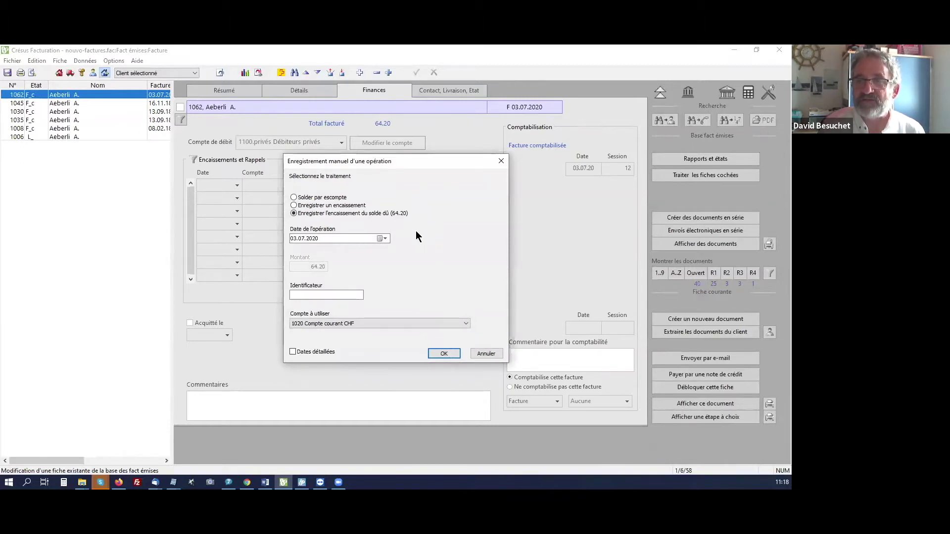
click(378, 324)
scroll(377, 323, up, 1)
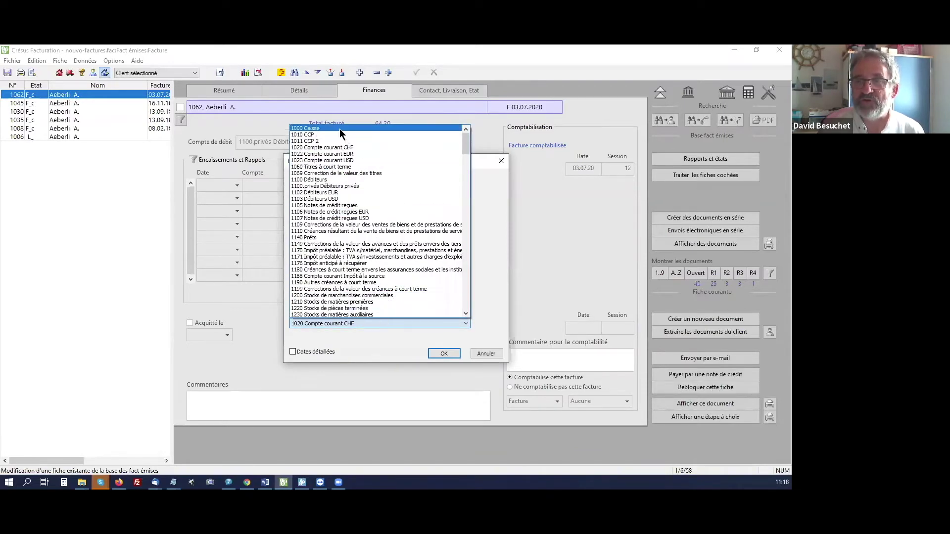
click(339, 128)
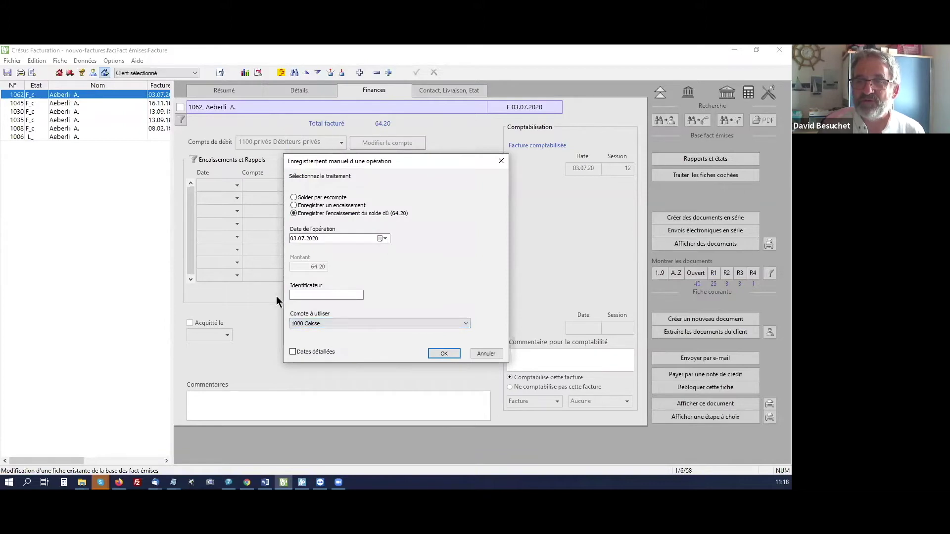
click(444, 354)
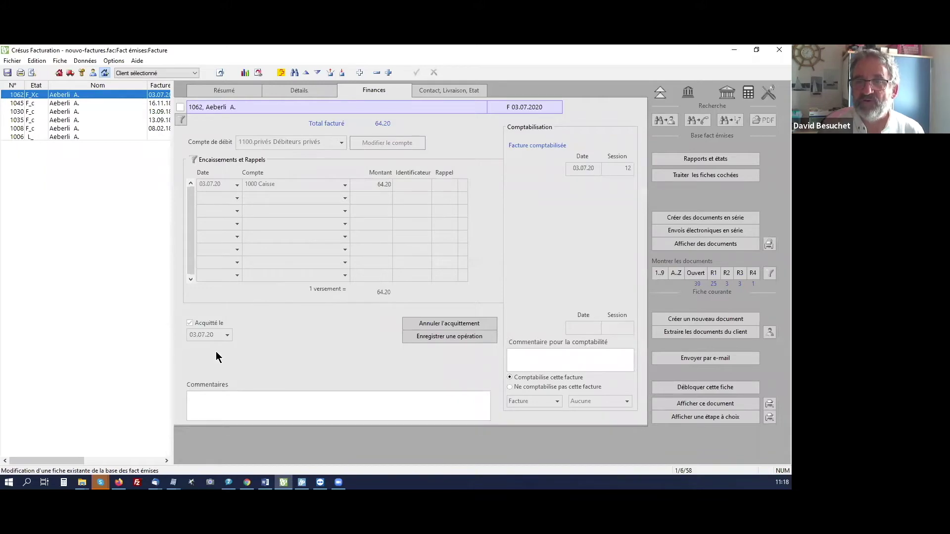
- Post the receipt to accounting and open invoice 1062 from its payment entry in the main journal
click(258, 73)
click(509, 202)
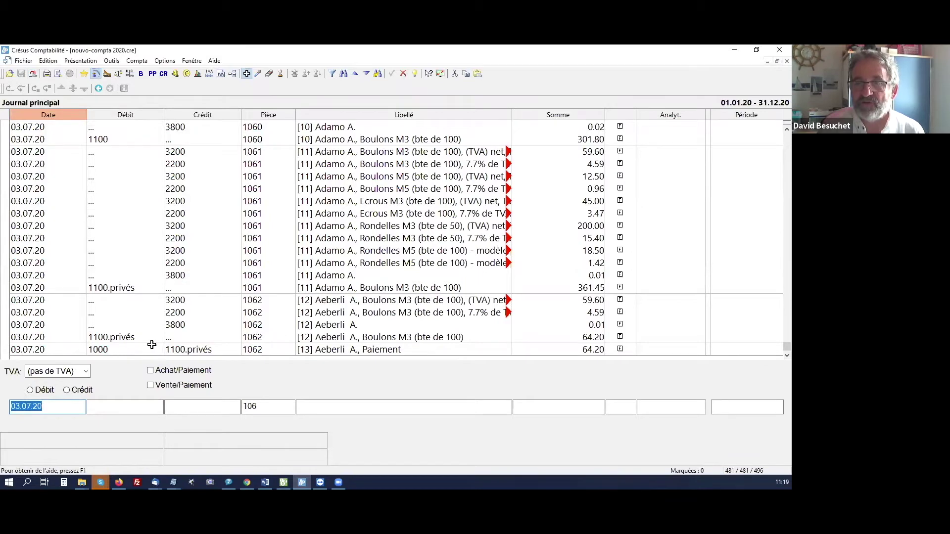
double_click(182, 351)
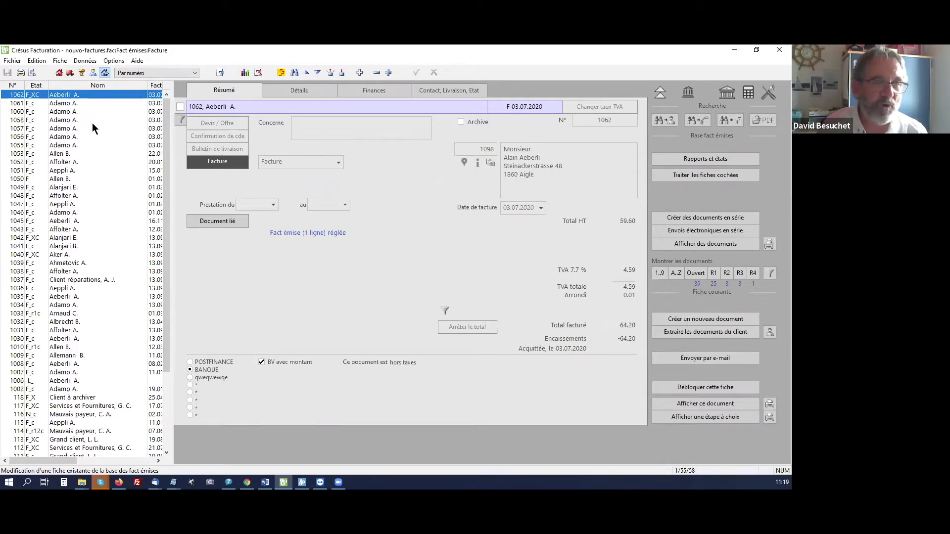
- Record a partial receipt of 300 on invoice 1061, using account 1020 Compte courant CHF
click(83, 103)
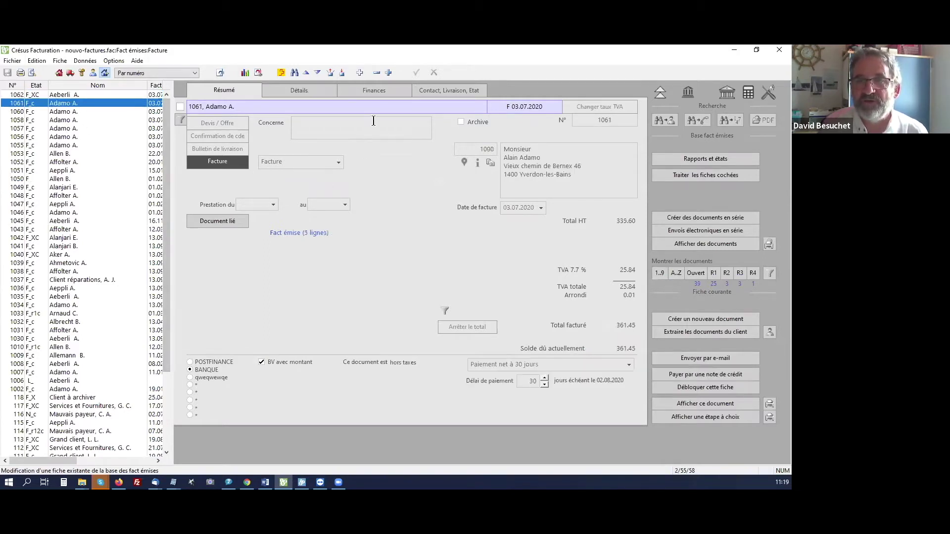
click(376, 94)
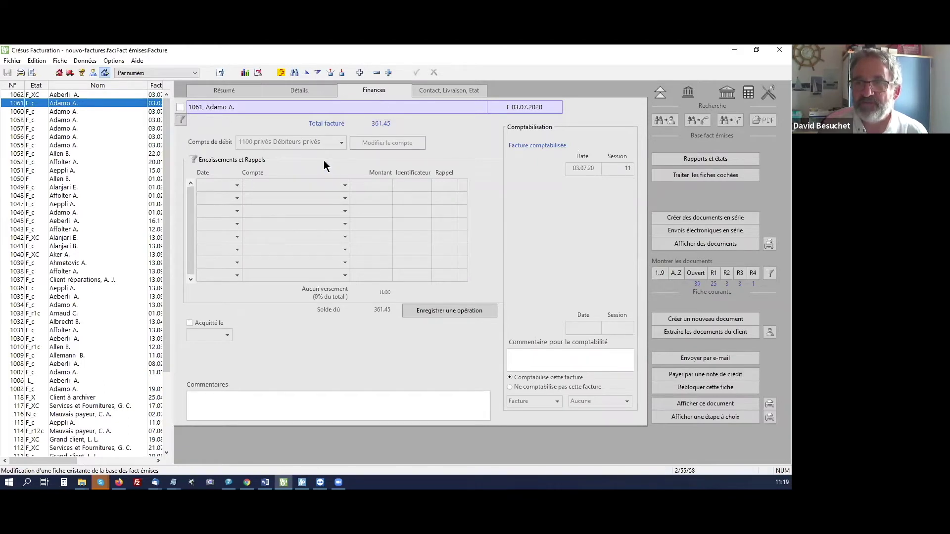
click(425, 310)
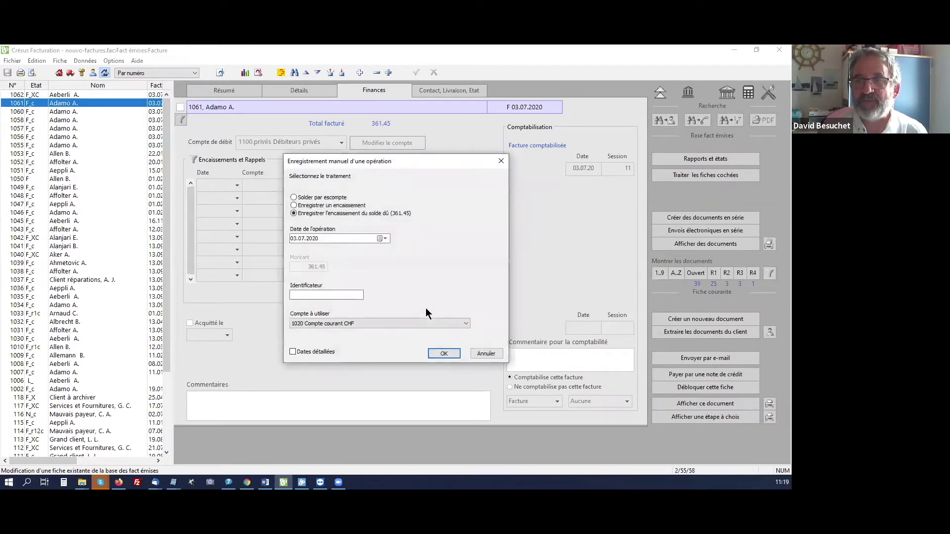
click(297, 204)
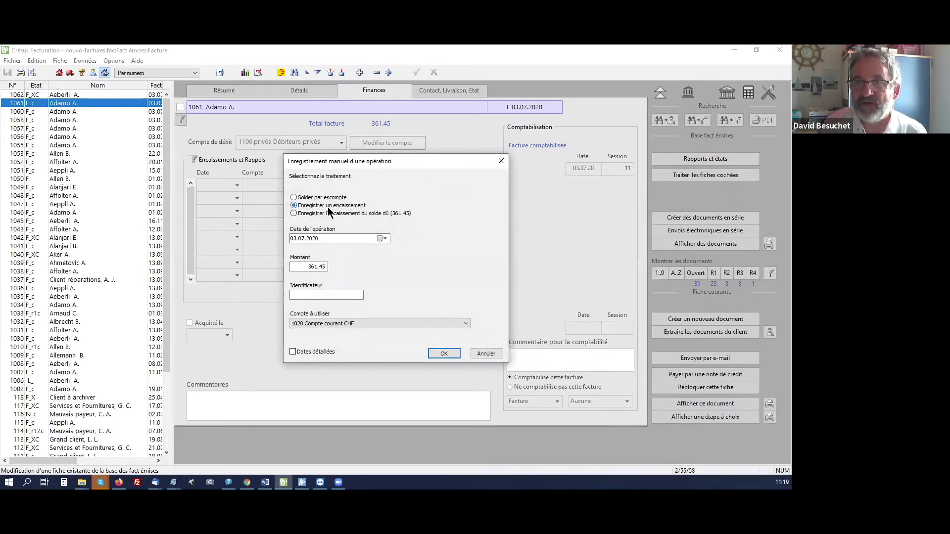
double_click(317, 267)
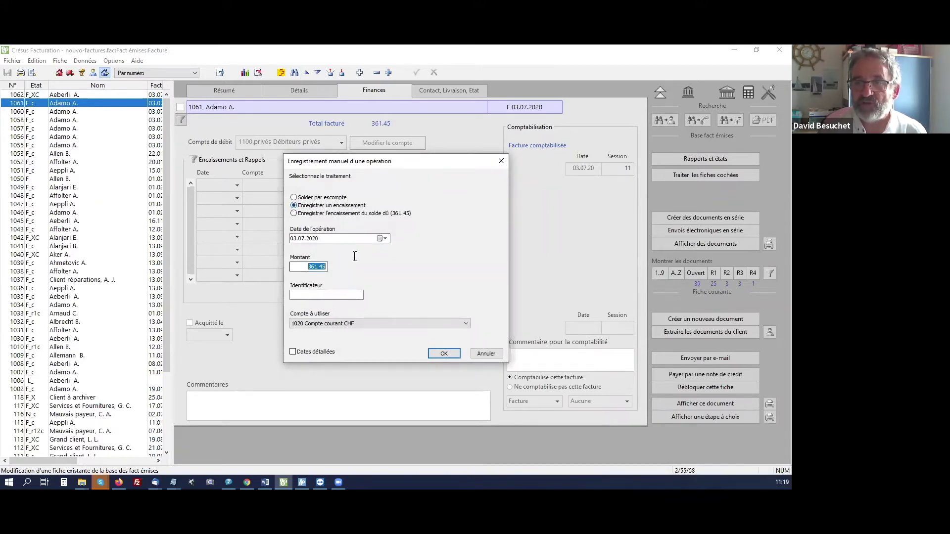
text(300)
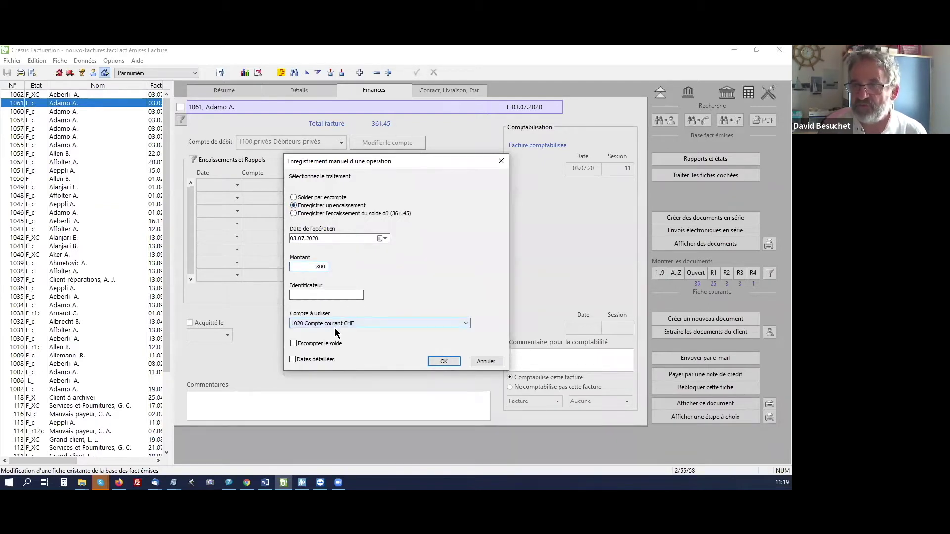
click(436, 361)
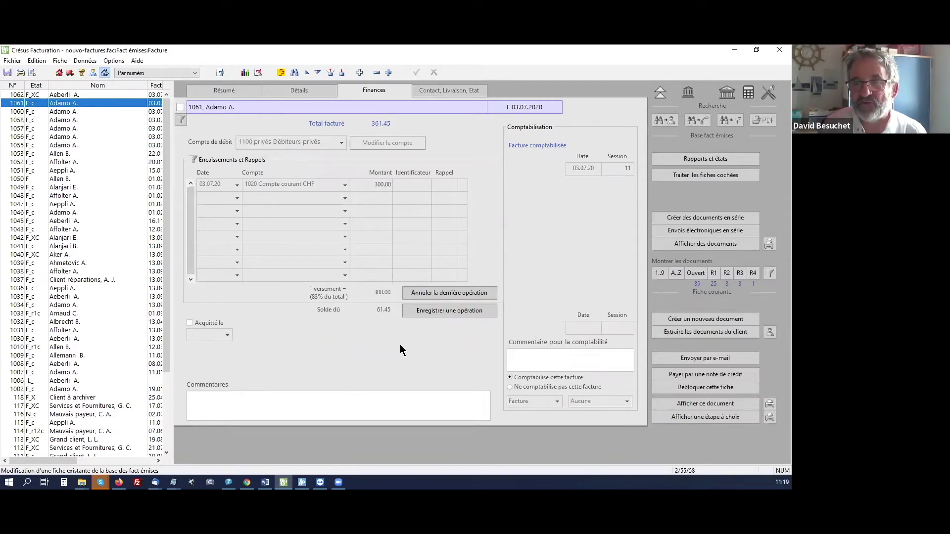
- Record the receipt of invoice 1061's remaining balance on account 1020 Compte courant CHF and post both receipts to accounting
click(446, 310)
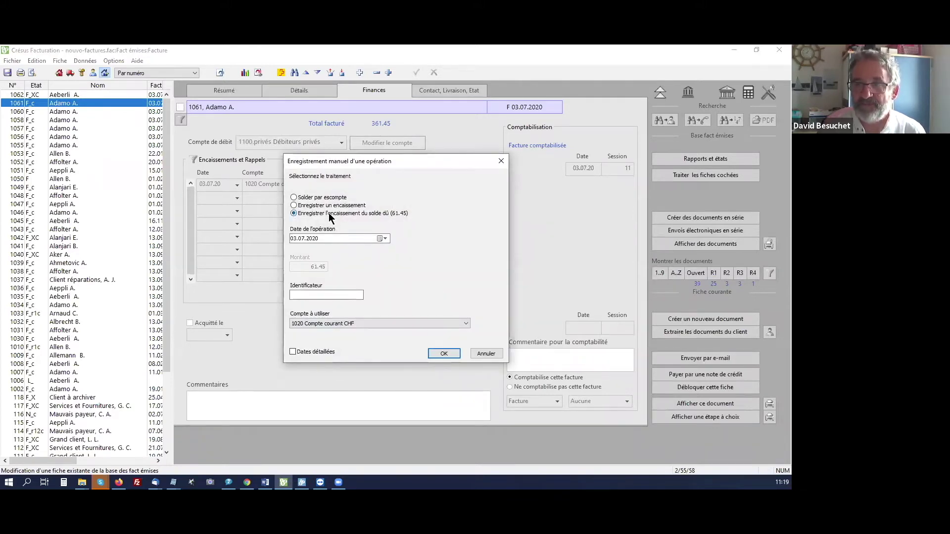
click(443, 354)
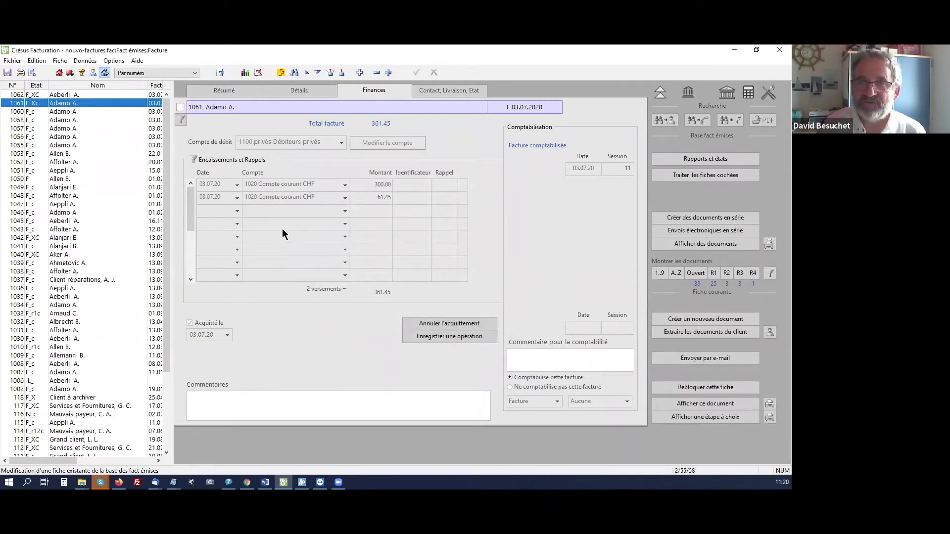
click(257, 73)
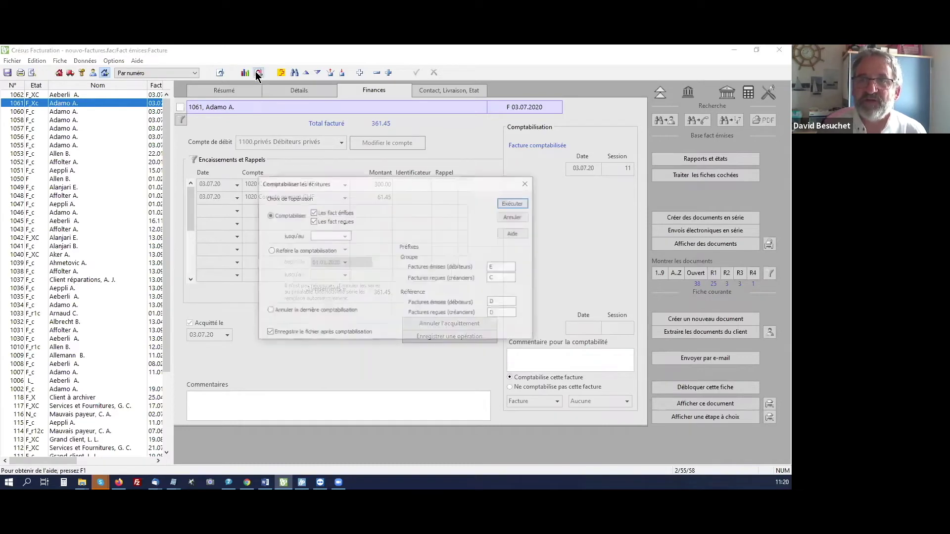
click(512, 203)
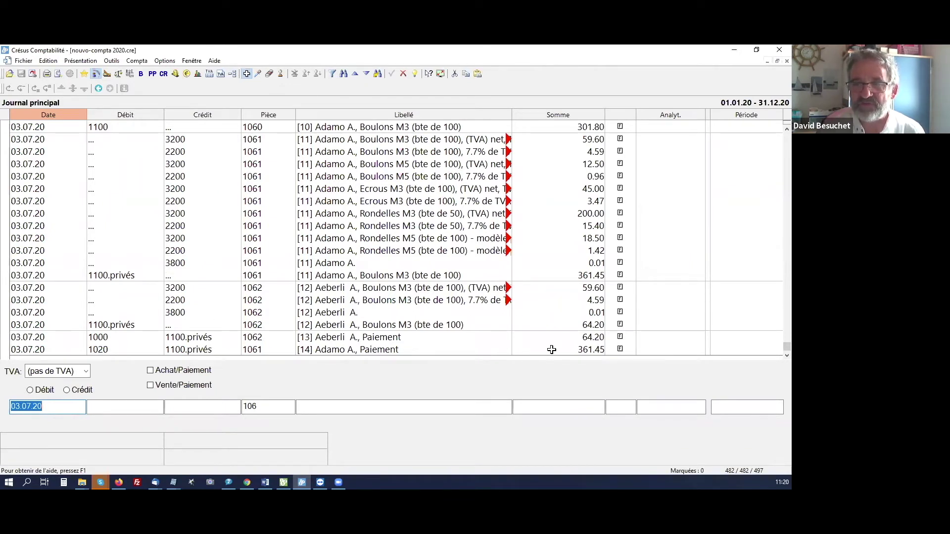
click(284, 483)
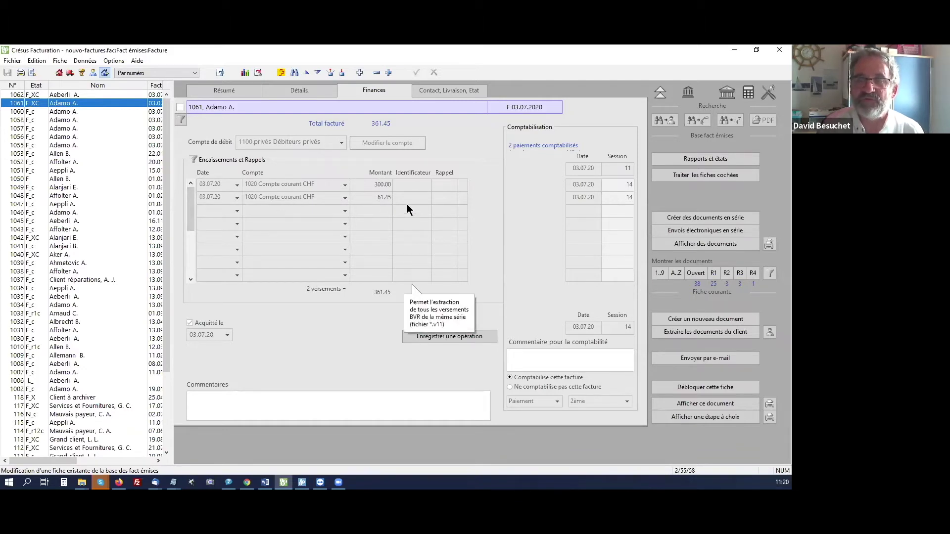
- Cancel the last posting, series 14, after checking the entries transmitted to accounting
click(259, 73)
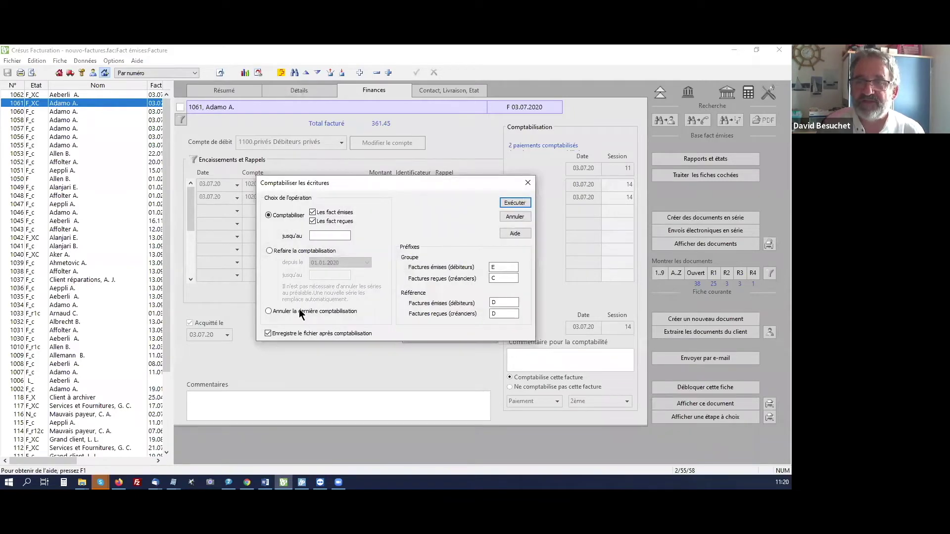
click(297, 311)
click(513, 203)
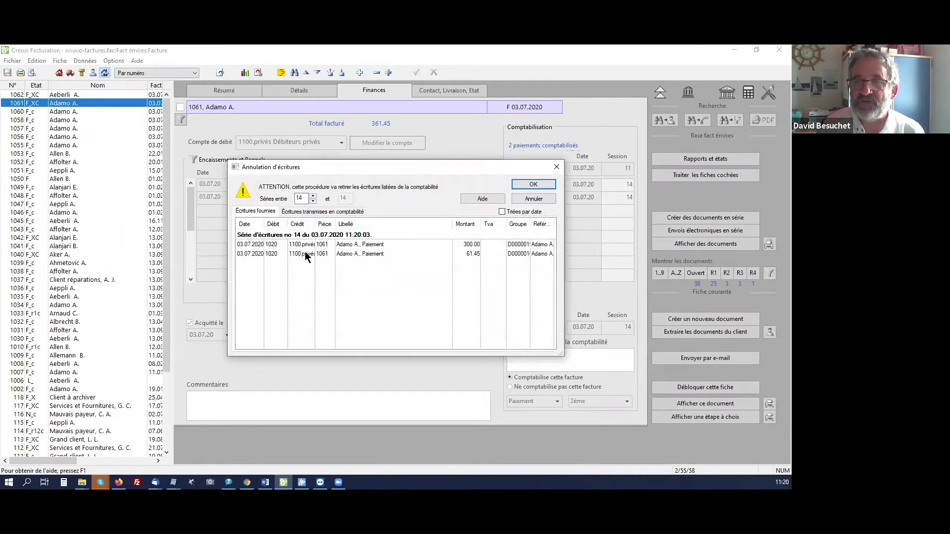
click(317, 214)
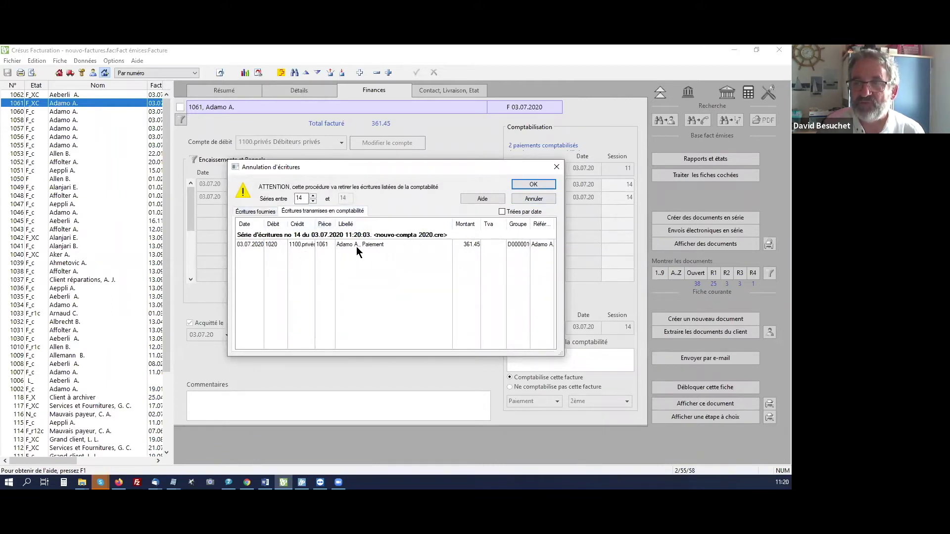
click(540, 187)
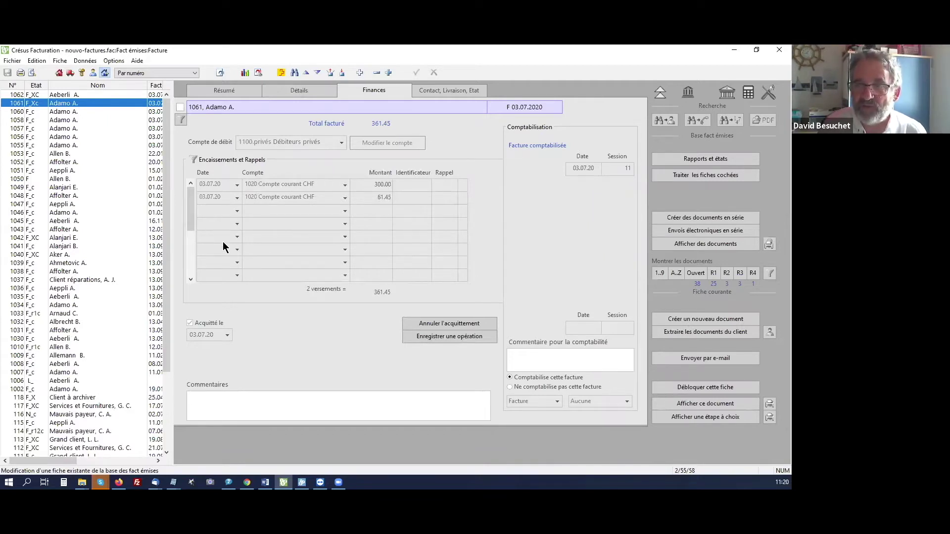
- Cancel the settlement of invoice 1061 and remove its last recorded receipt
click(465, 325)
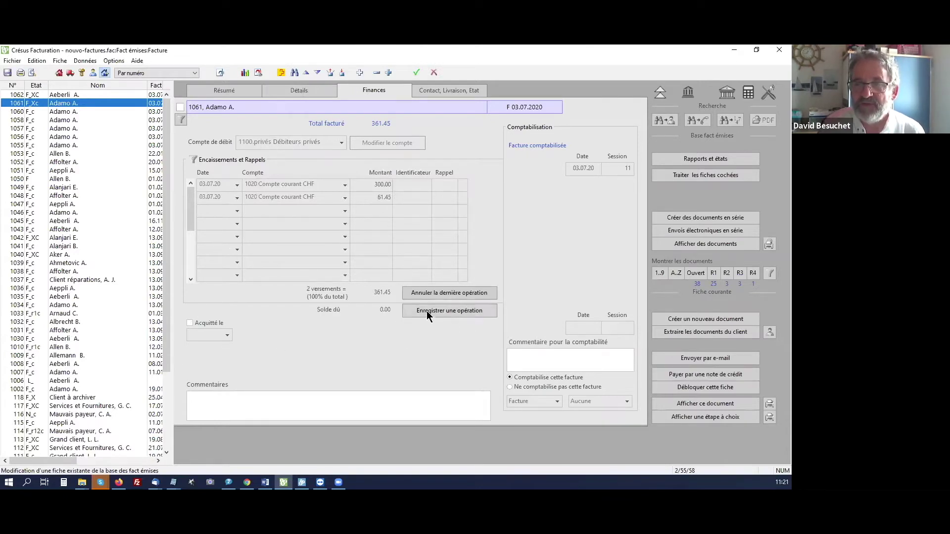
click(445, 293)
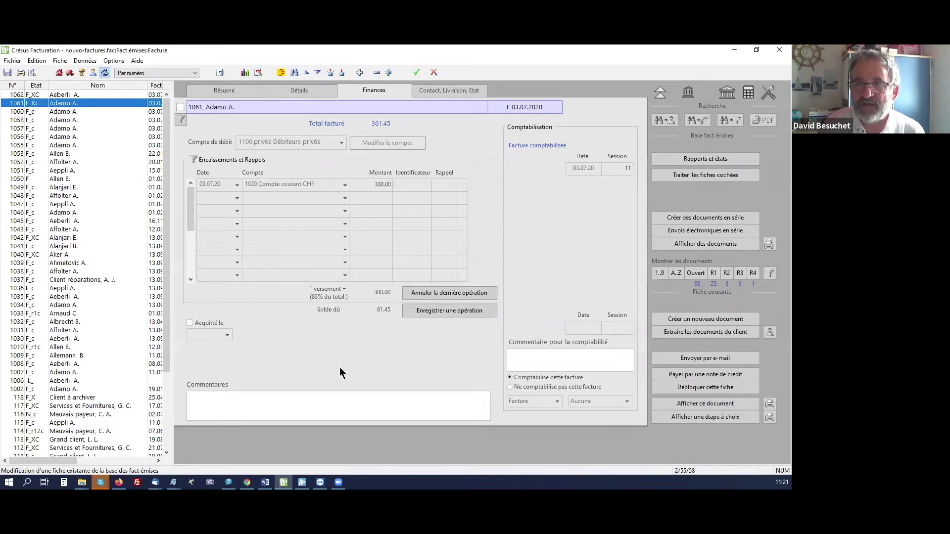
- Record the receipt of invoice 1061's remaining balance dated 04.07.2020, using account 1020 Compte courant CHF
click(438, 311)
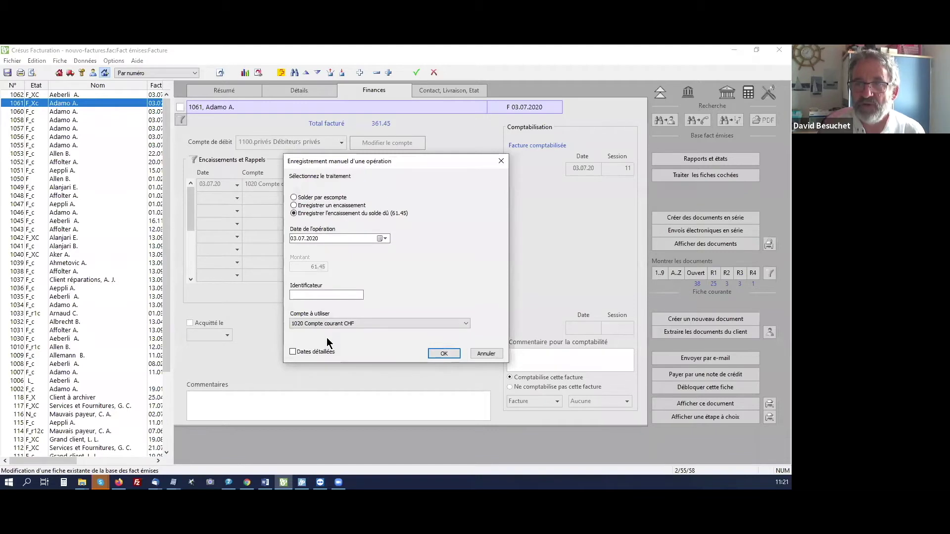
click(292, 240)
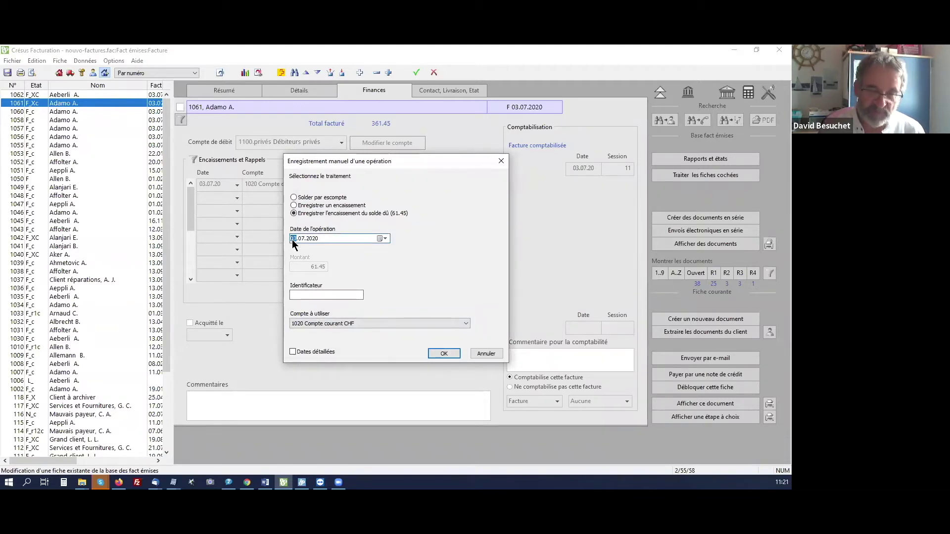
click(442, 354)
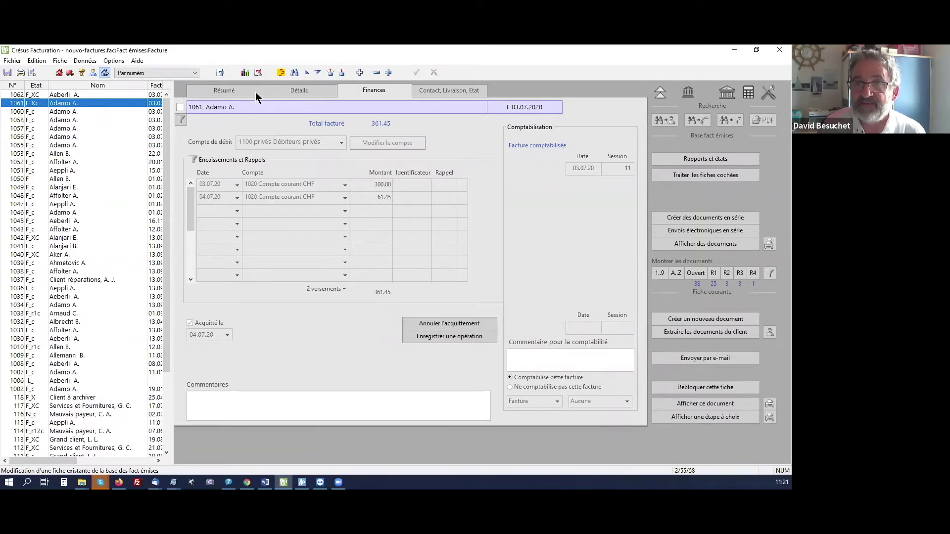
- Post the issued and received invoice entries, including invoice 1061's two receipts, while staying in the invoicing program
click(258, 73)
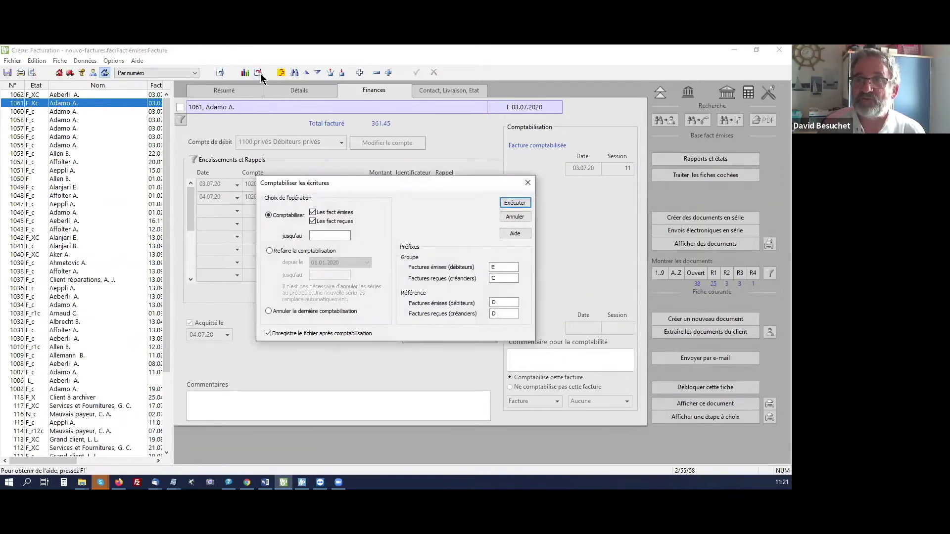
click(513, 204)
click(480, 237)
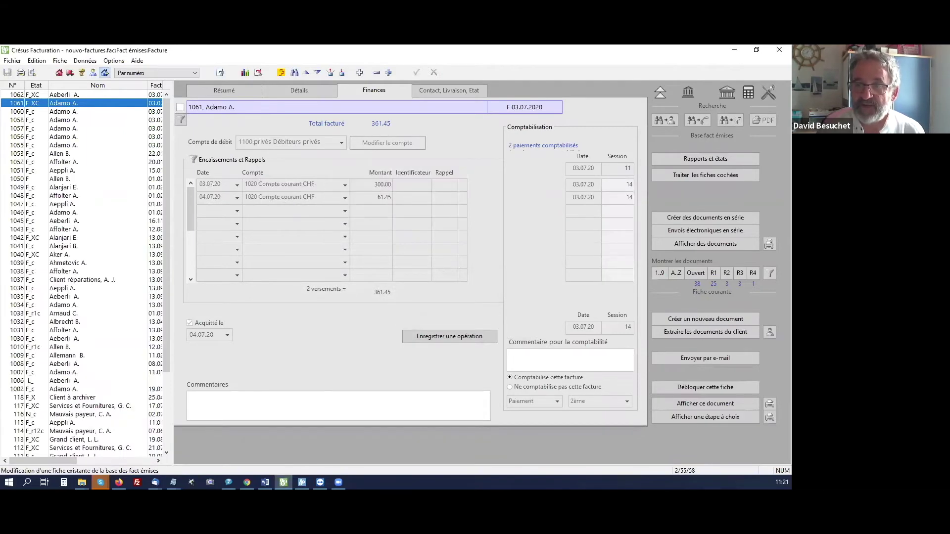
- Switch to Crésus Comptabilité, import the entries from nouvo-factures.fac into the principal journal, and return to Crésus Facturation
key(alt+Tab)
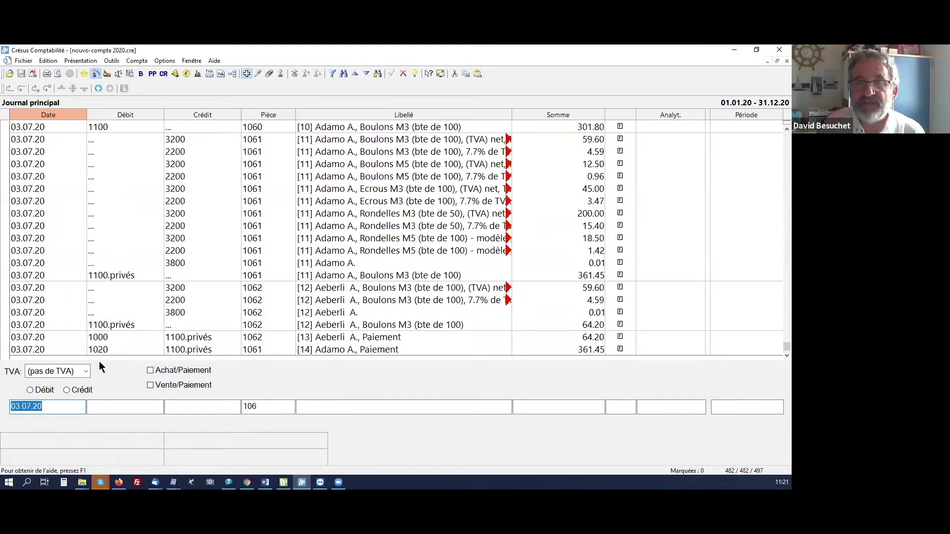
click(33, 74)
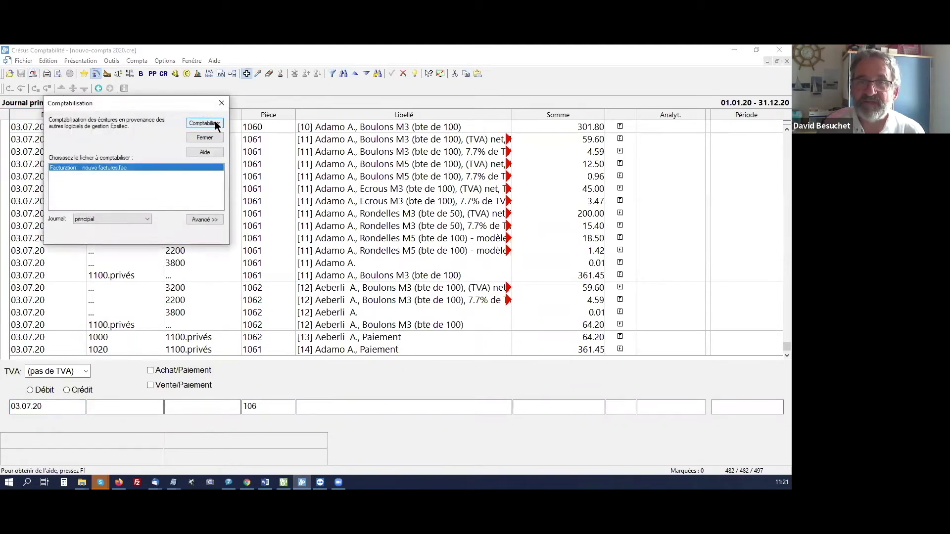
click(216, 124)
click(179, 122)
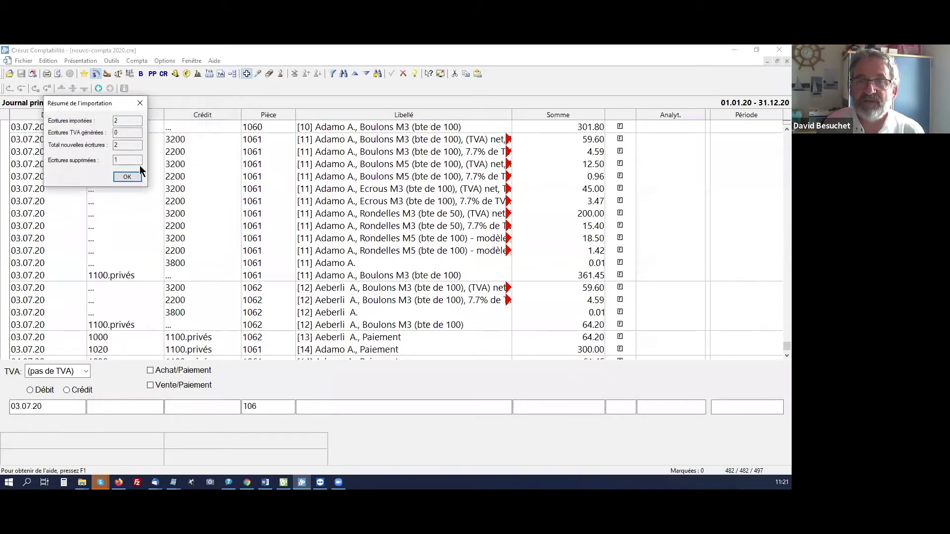
click(127, 177)
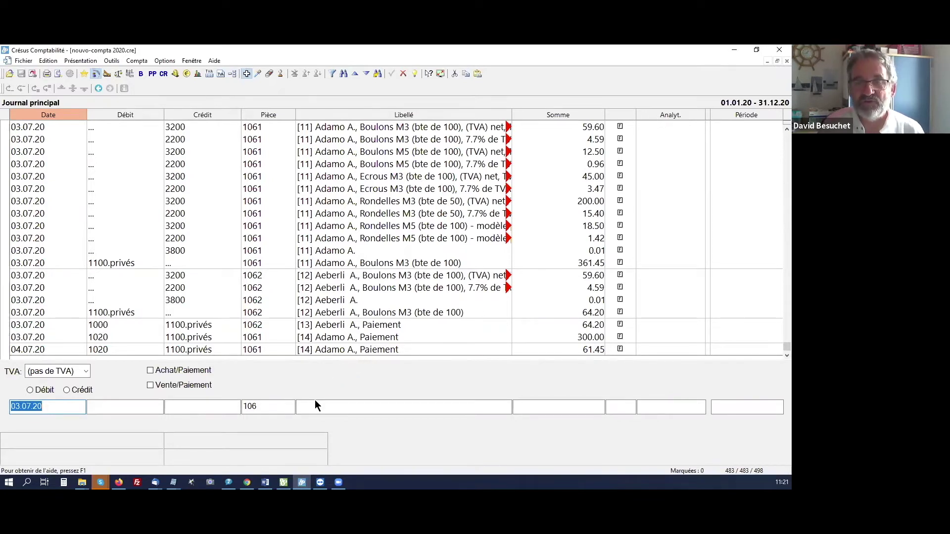
mouse_move(283, 482)
click(284, 443)
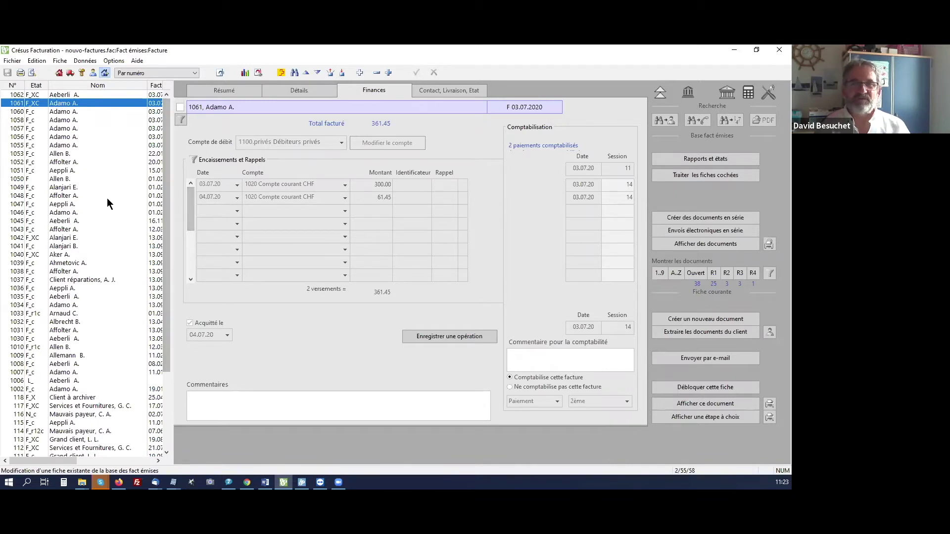
- Record a partial receipt of 110 on invoice 1057, dated 03.07.2020, using account 1020 Compte courant CHF
click(72, 128)
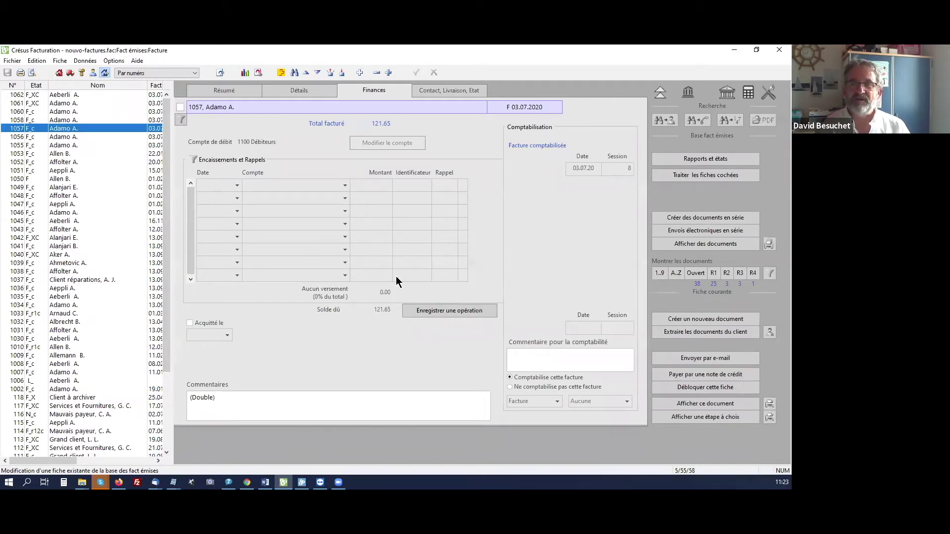
click(435, 312)
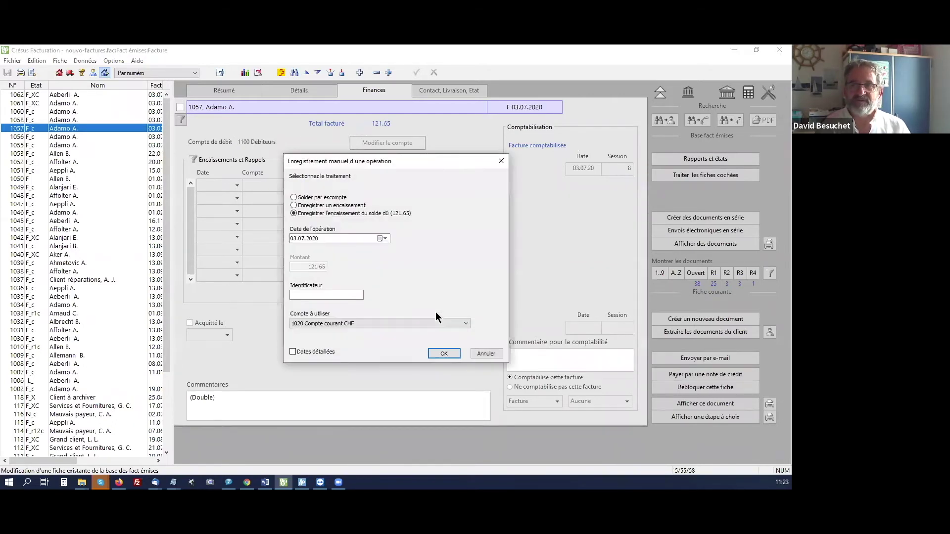
click(299, 205)
drag(297, 268, 329, 268)
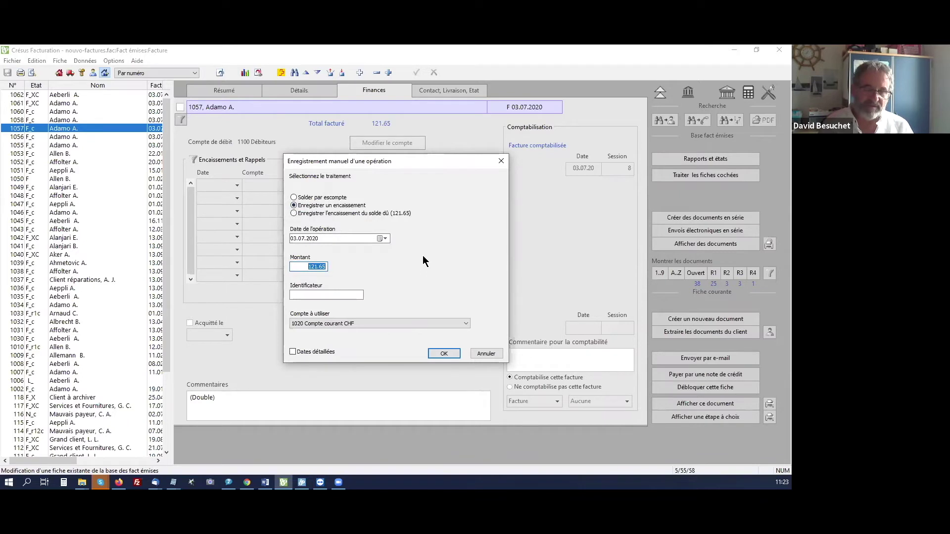
text(110)
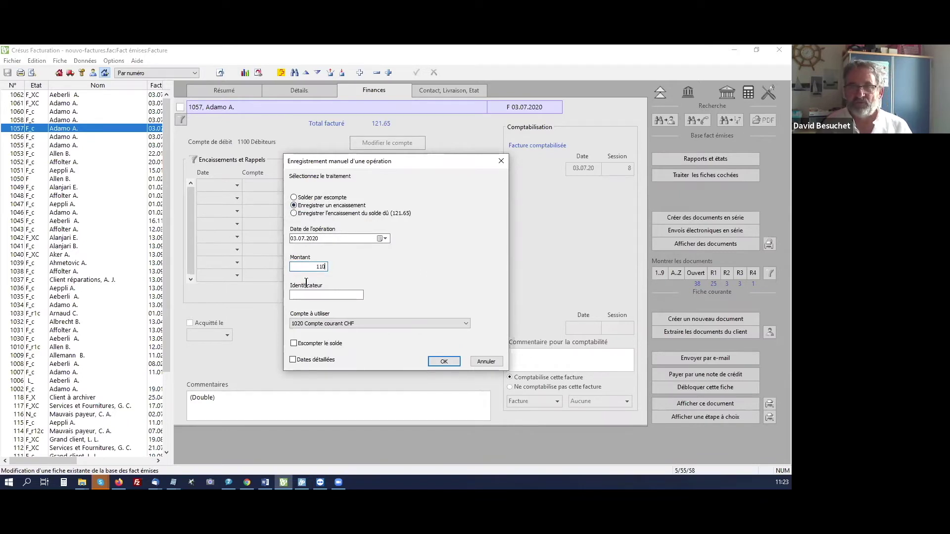
click(437, 361)
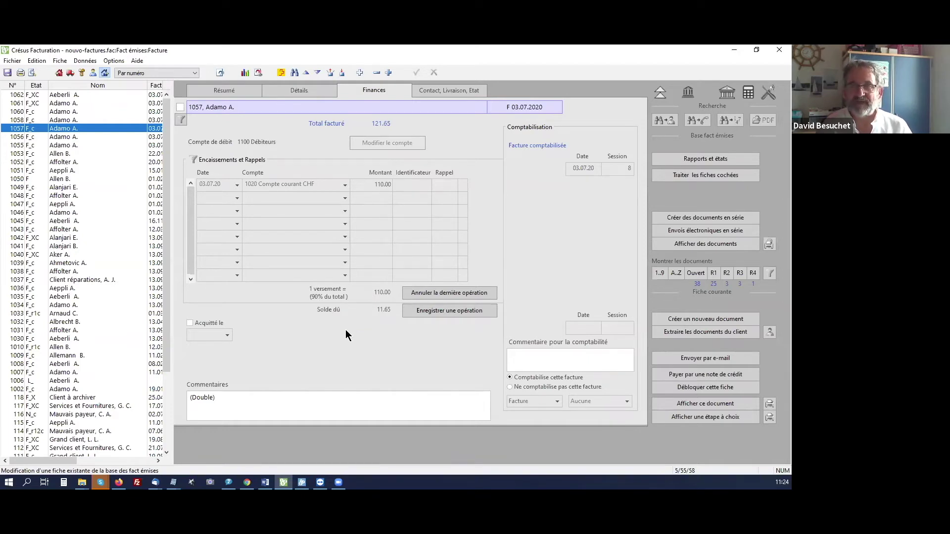
- Settle invoice 1057's remaining balance as a discount dated 03.07.2020
click(433, 312)
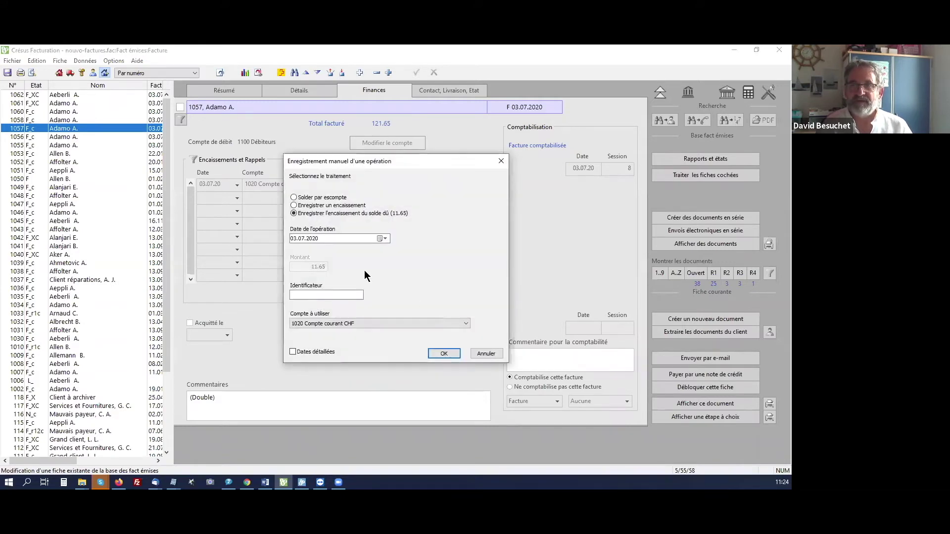
click(296, 196)
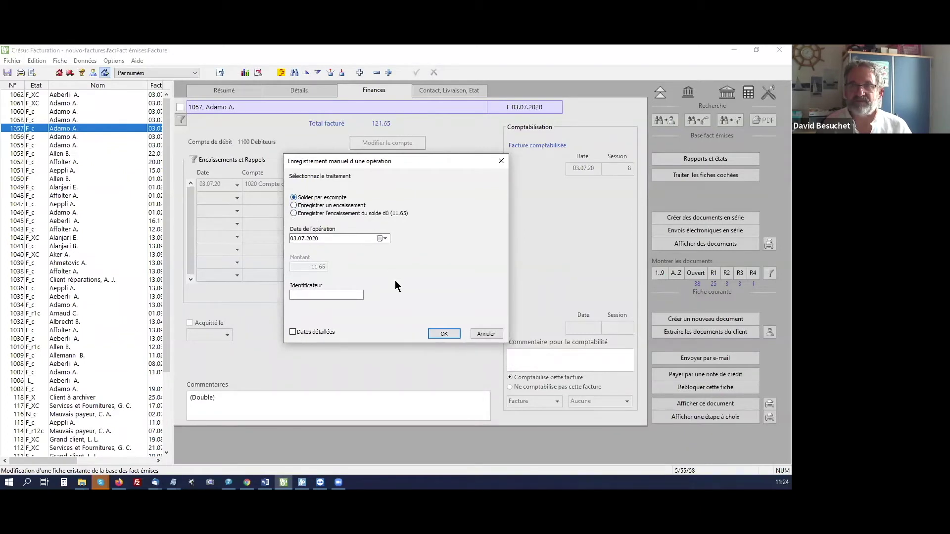
click(434, 333)
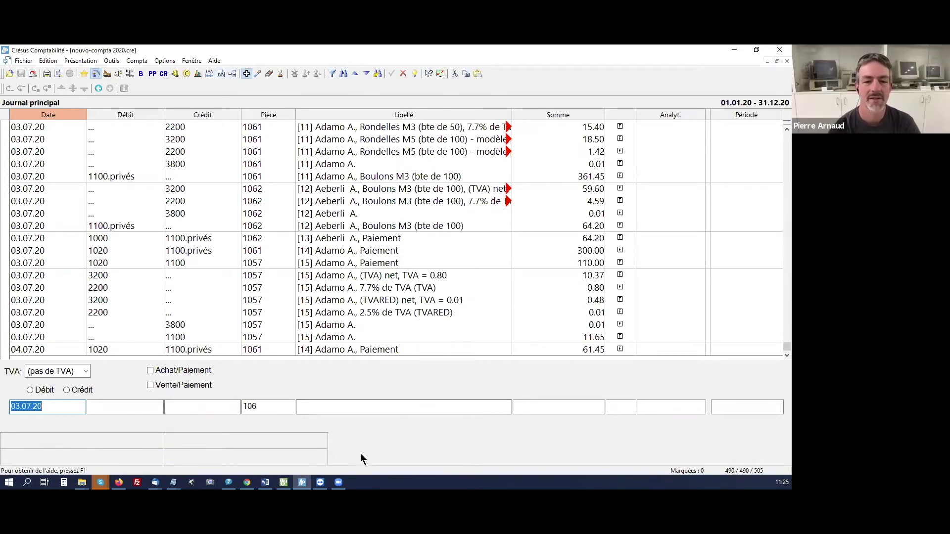
- Switch to Crésus Facturation and compare invoice 1057's article lines, VAT codes and payment details with its discount entries in the accounting journal
click(284, 482)
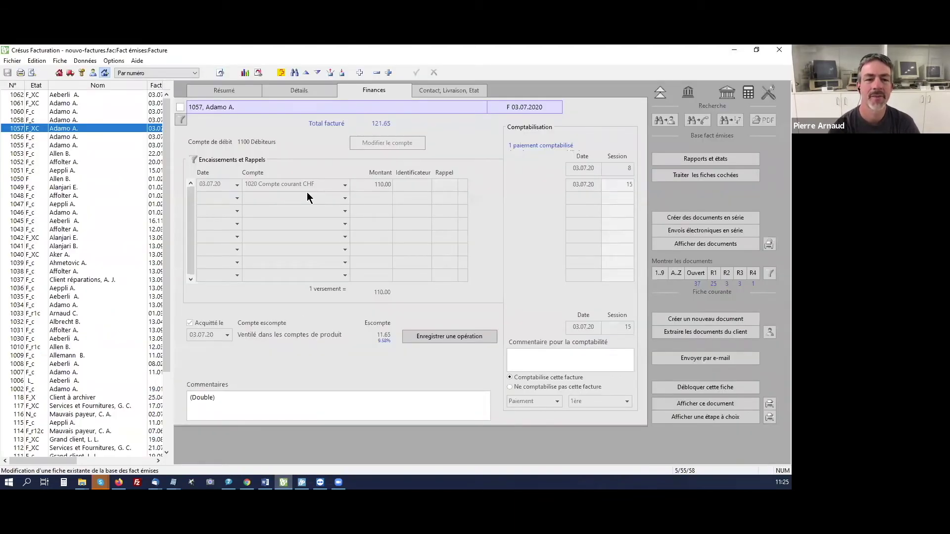
click(296, 90)
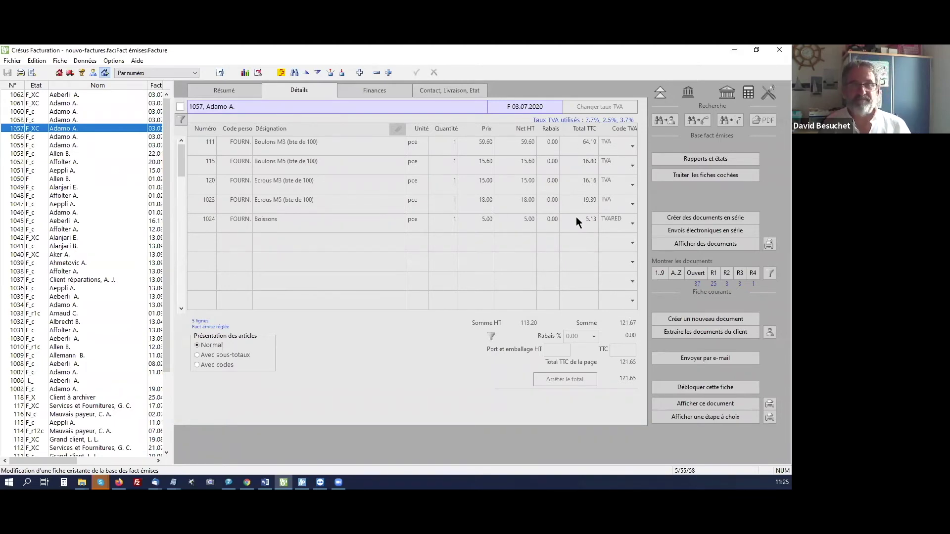
key(alt+Tab)
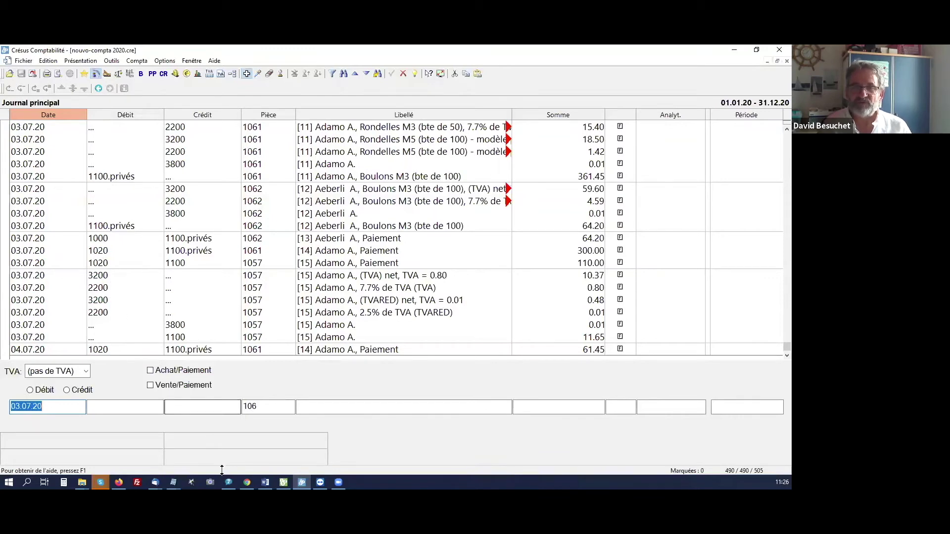
mouse_move(283, 483)
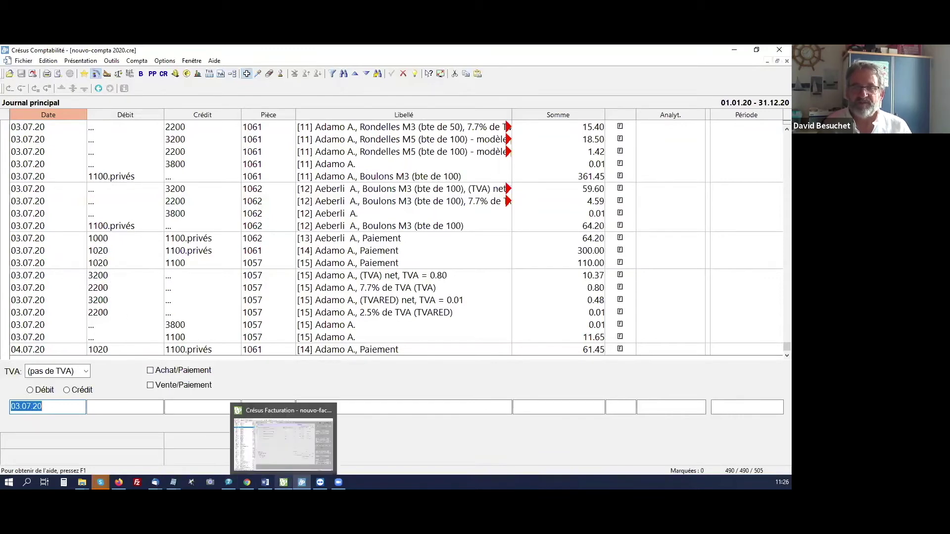
click(283, 440)
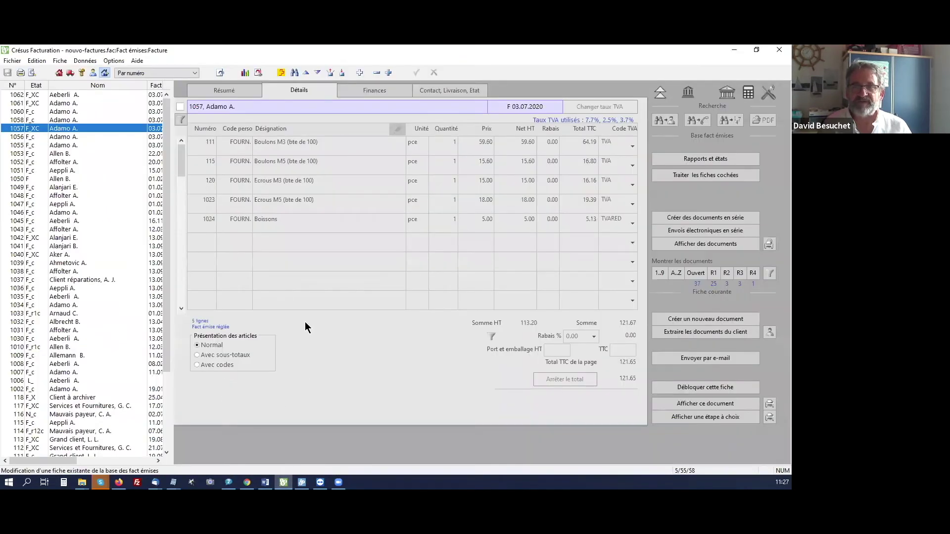
click(359, 89)
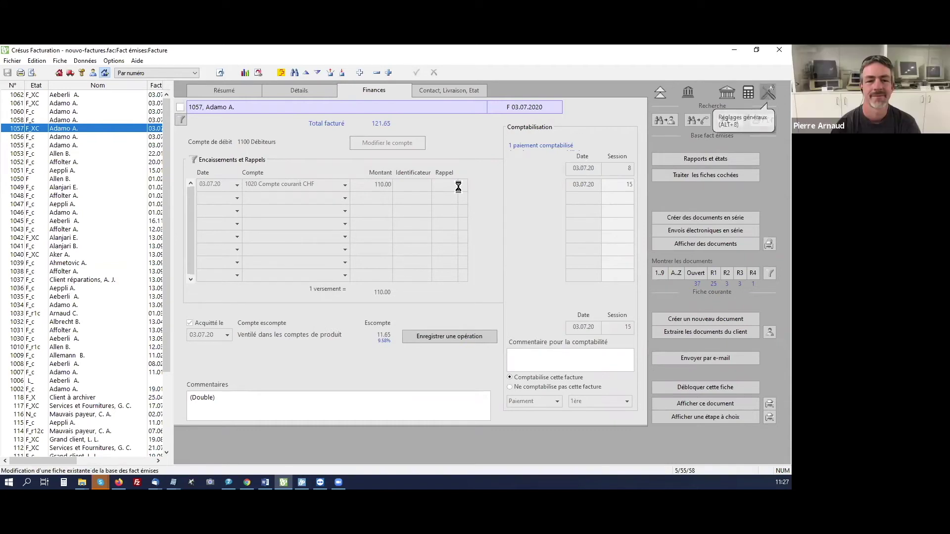
- In the general accounting settings, configure granted discounts to be grouped in account 3800 instead of distributed across the article accounts
click(458, 187)
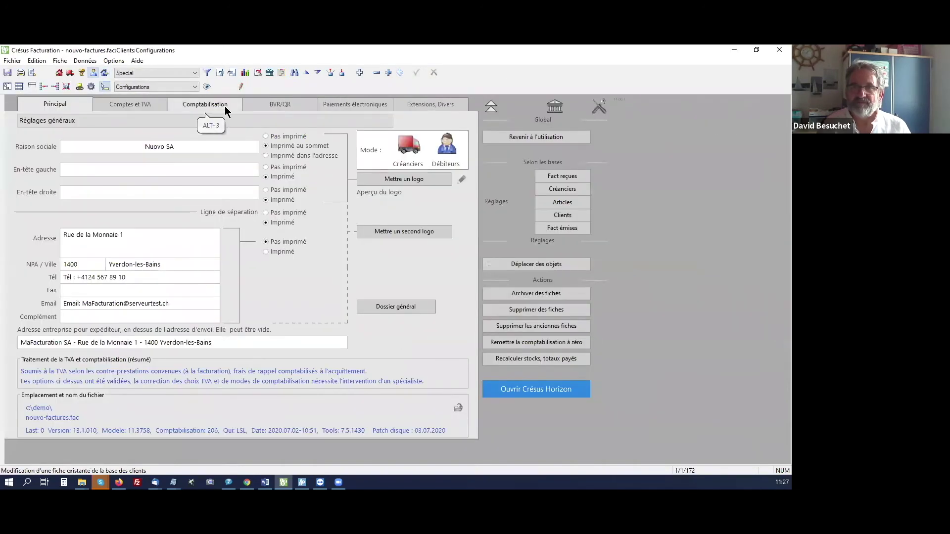
click(225, 106)
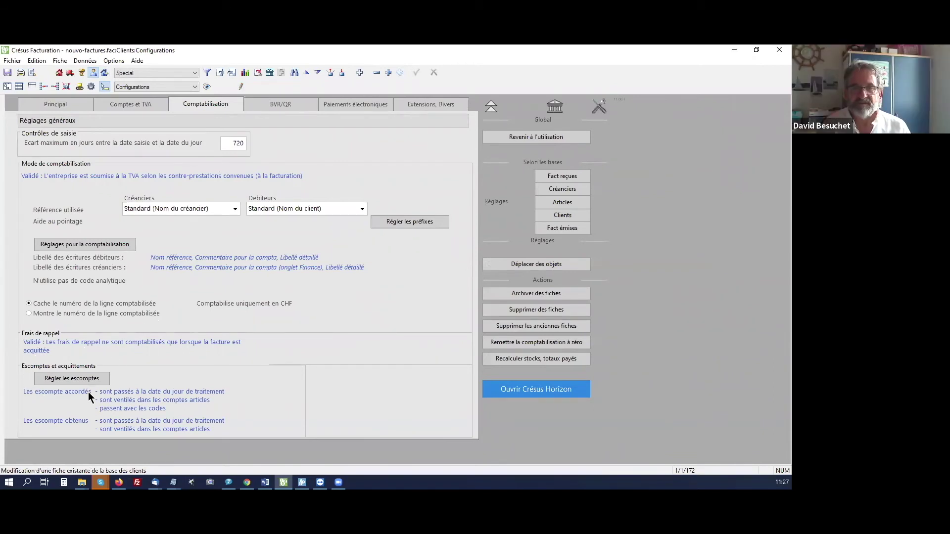
click(92, 379)
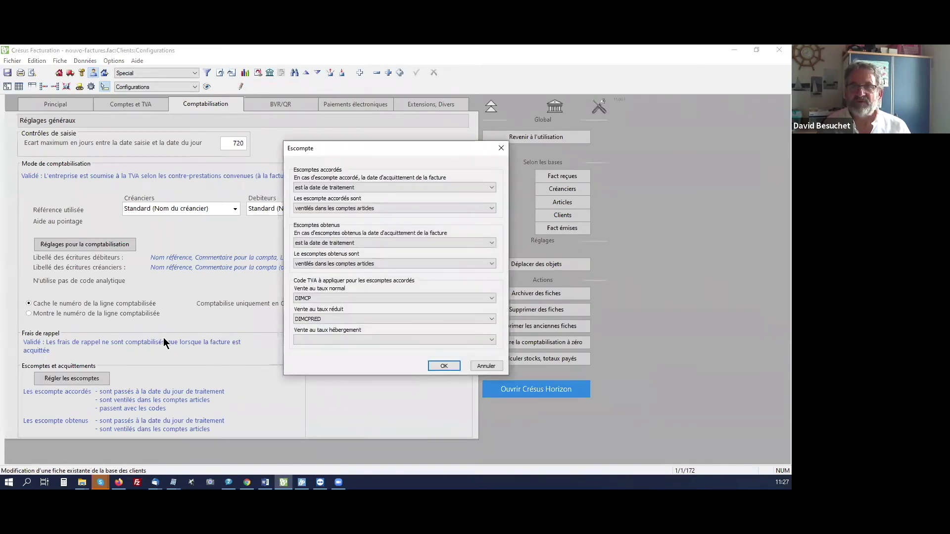
click(331, 207)
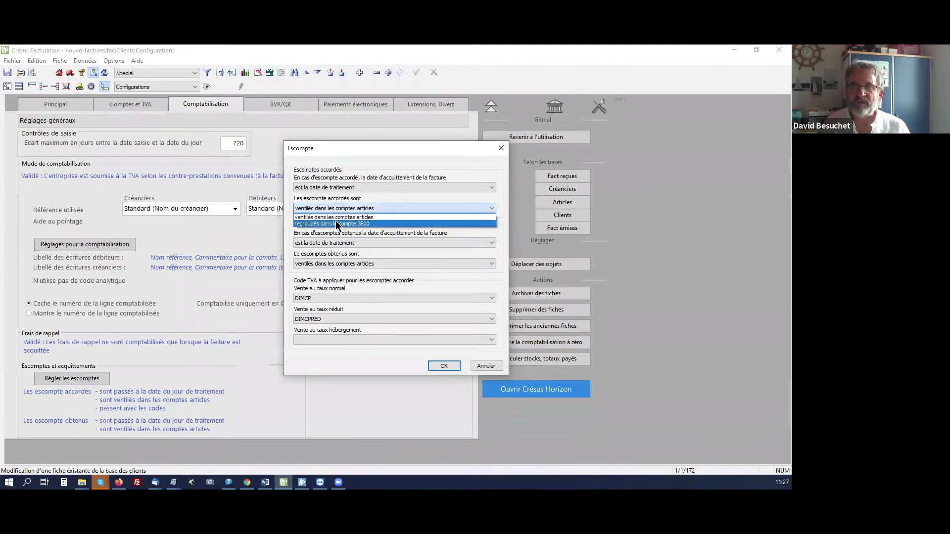
click(337, 224)
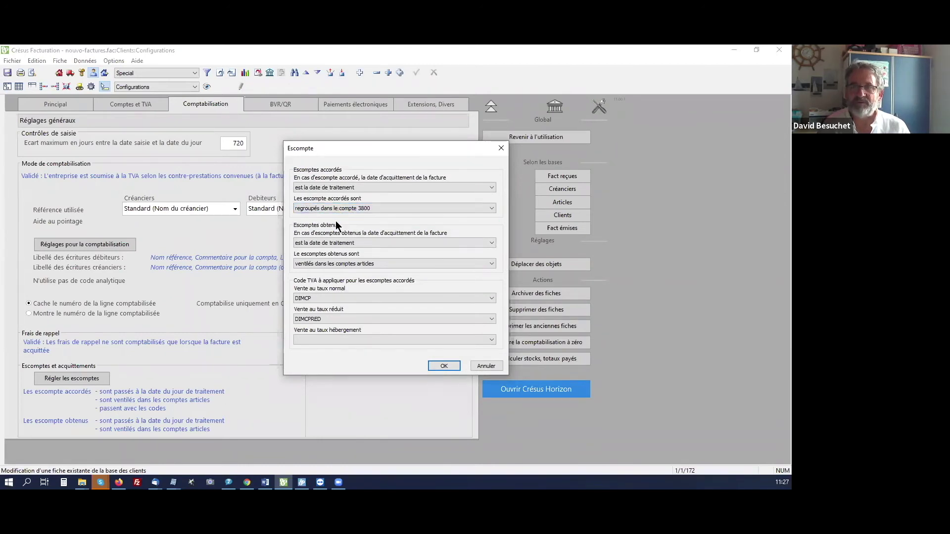
click(444, 366)
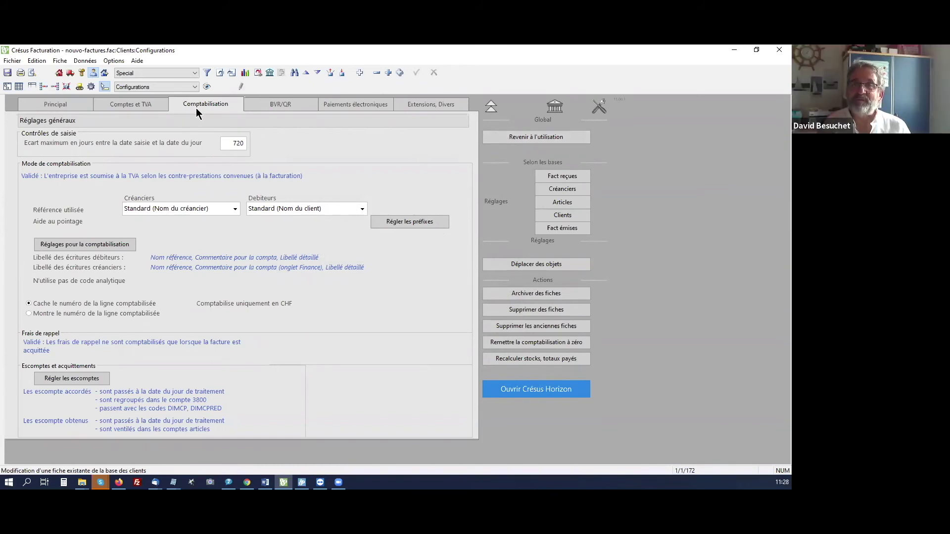
- In the other default CHF accounts, select 3800 Déductions sur ventes for discounts granted on sales and confirm the settings
click(136, 105)
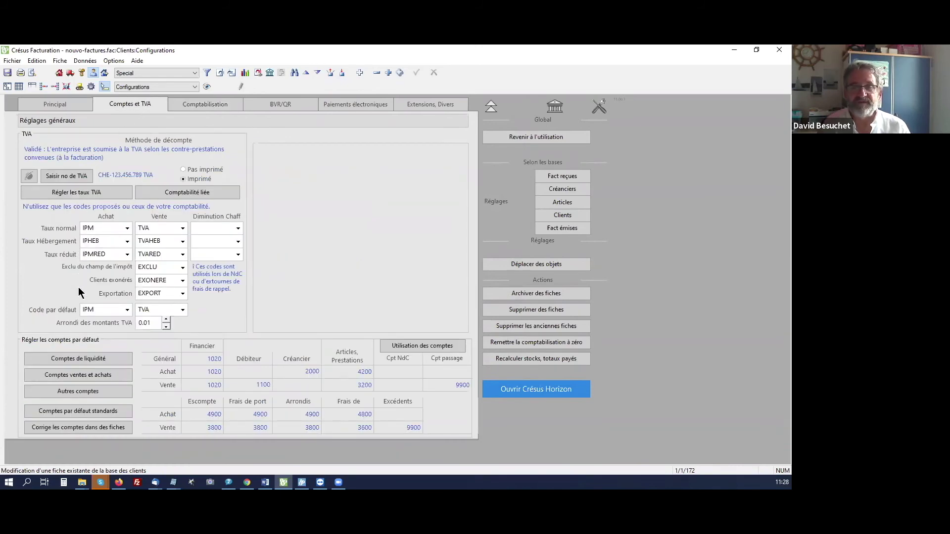
click(79, 391)
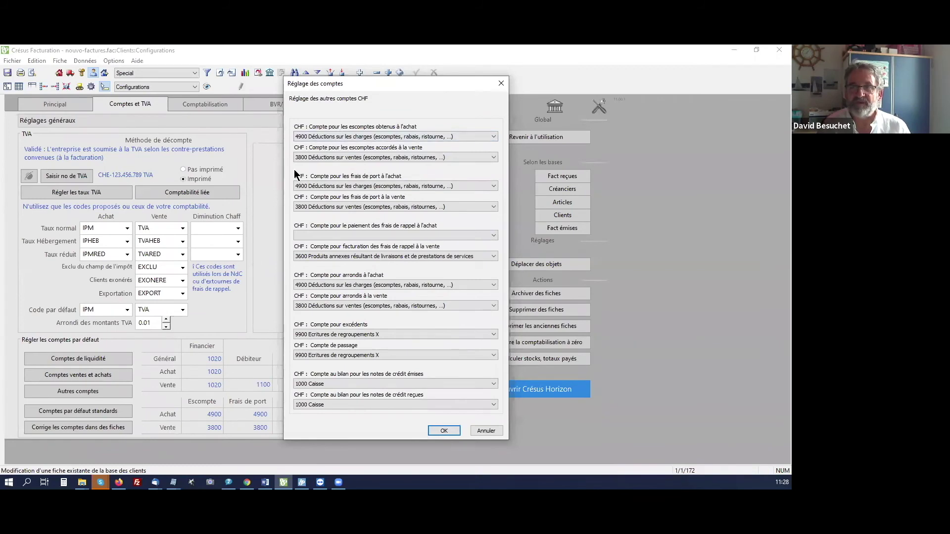
click(320, 158)
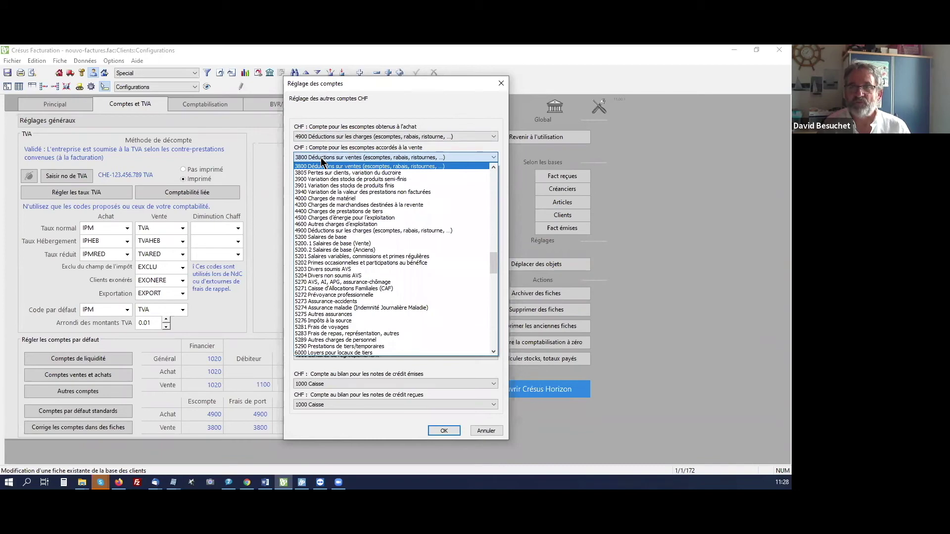
click(321, 159)
click(439, 431)
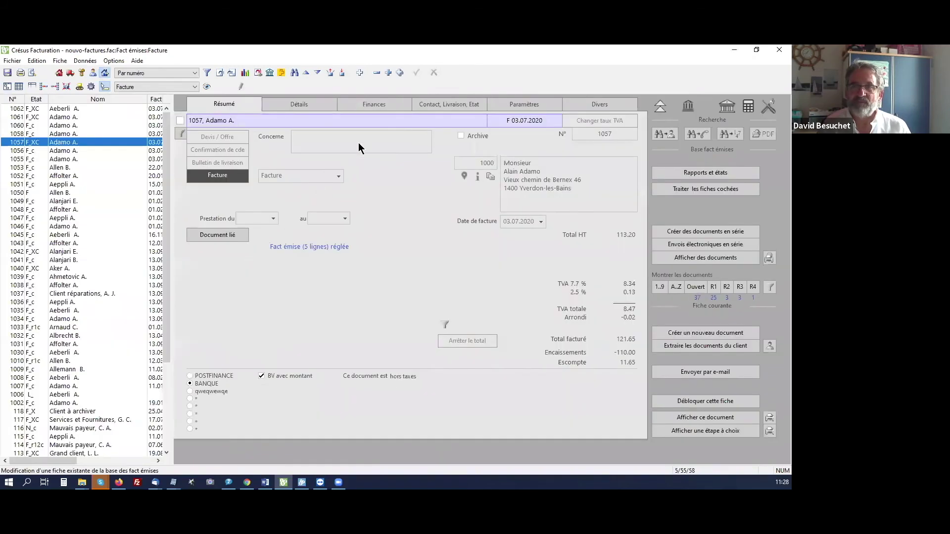
- Post the issued and received invoice entries, previewing the supplied and transmitted entries for invoice 1057's payment and discount before confirming
click(383, 103)
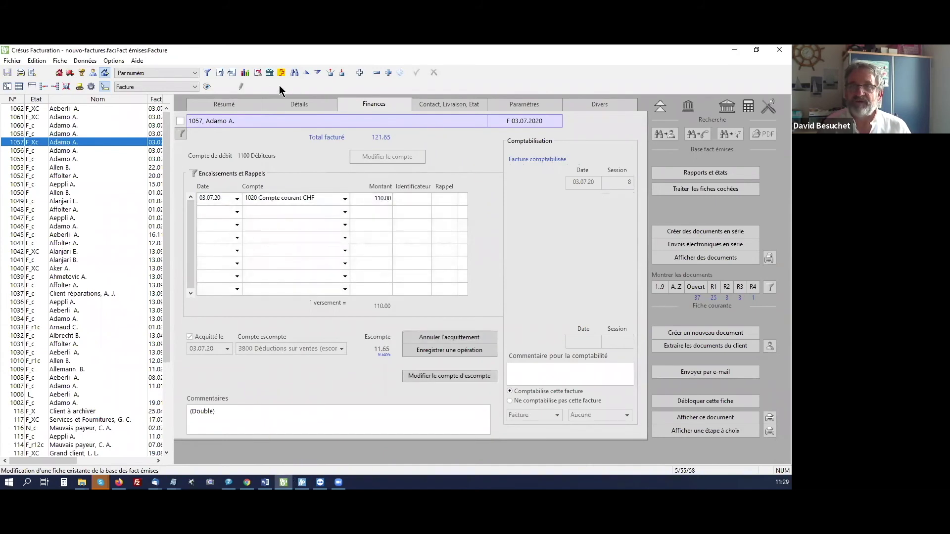
click(257, 72)
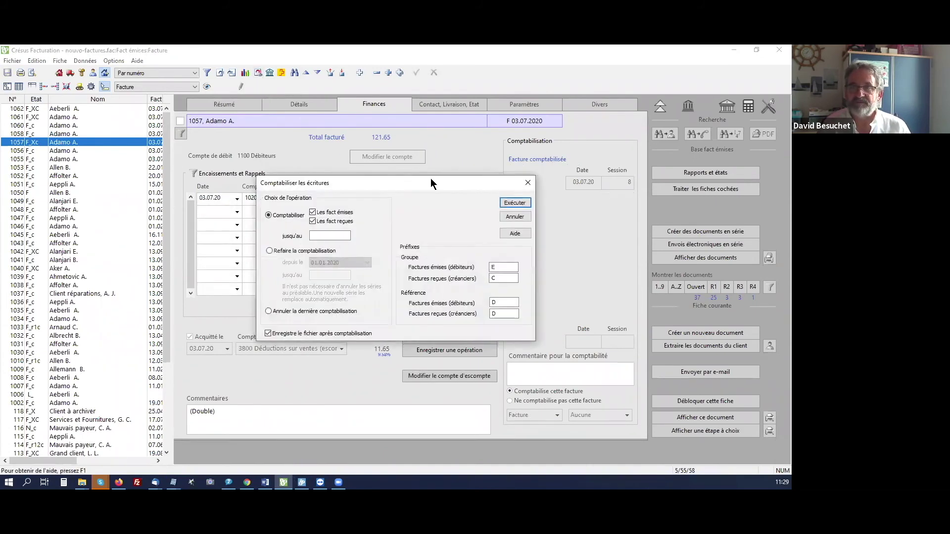
click(514, 203)
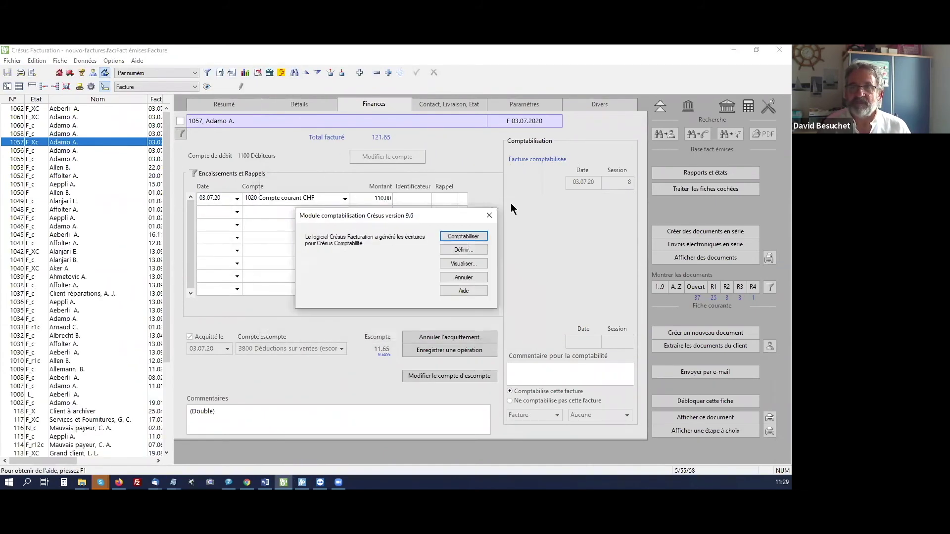
click(475, 262)
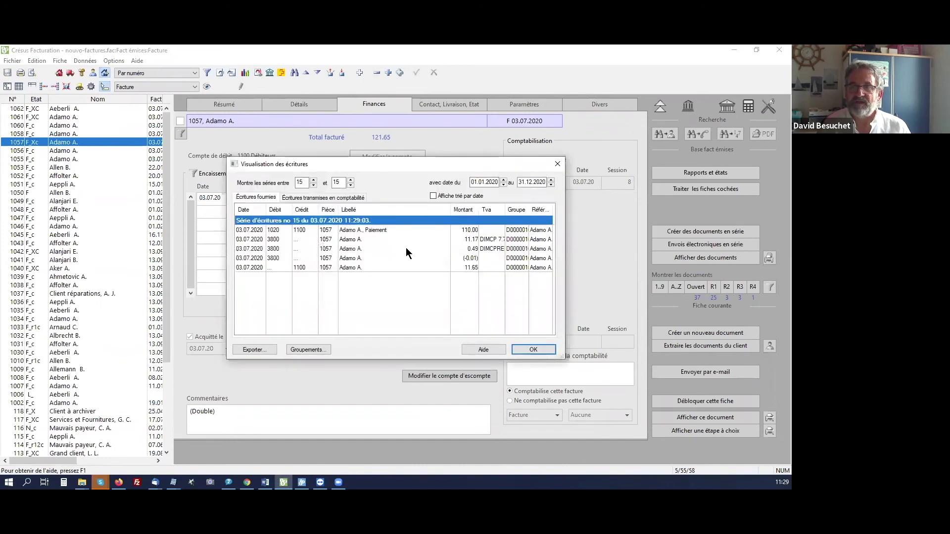
click(329, 199)
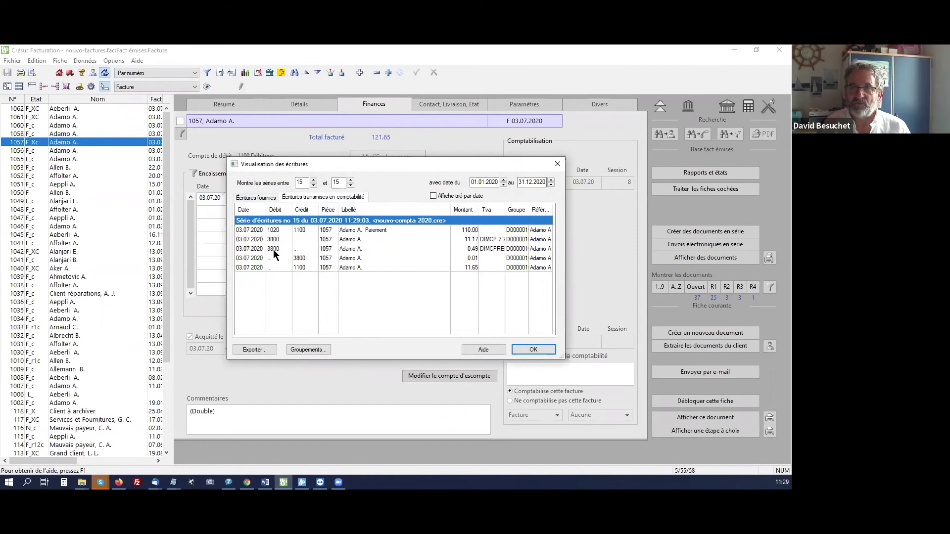
click(552, 349)
click(465, 237)
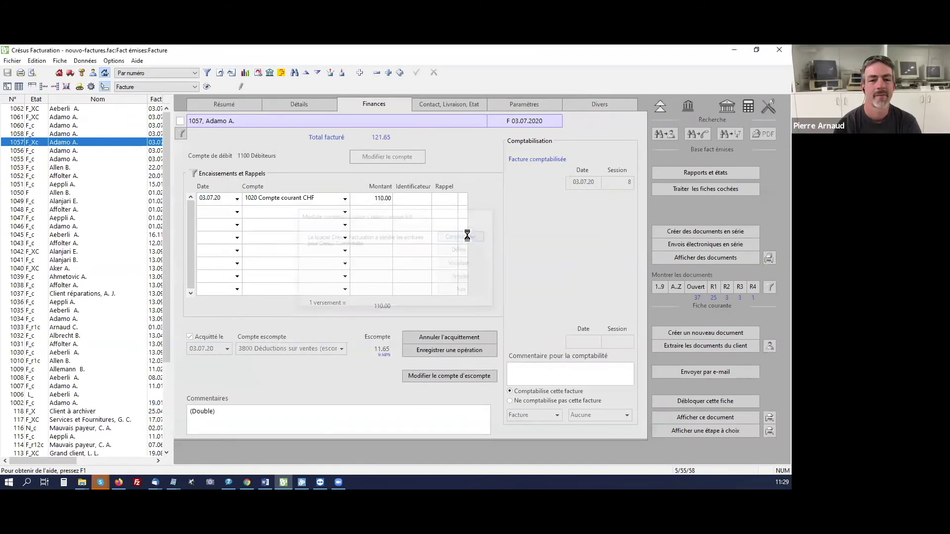
- Switch to Crésus Comptabilité and import the entries from nouvo-factures.fac into the principal journal, removing the obsolete entries
click(277, 426)
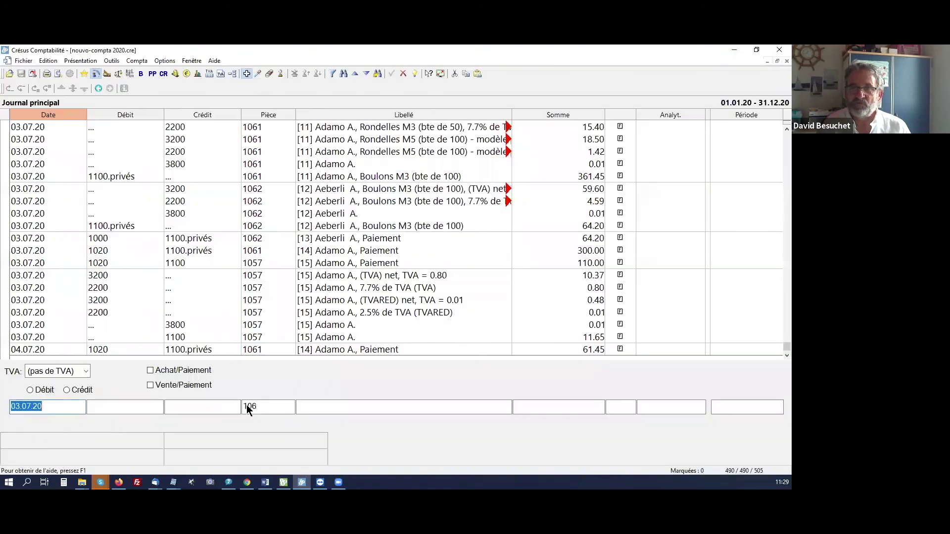
click(32, 73)
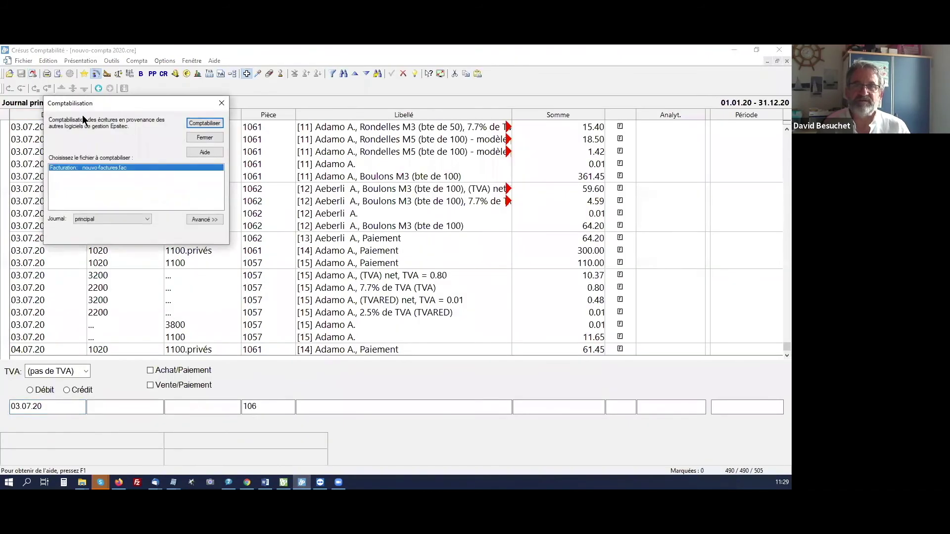
click(201, 123)
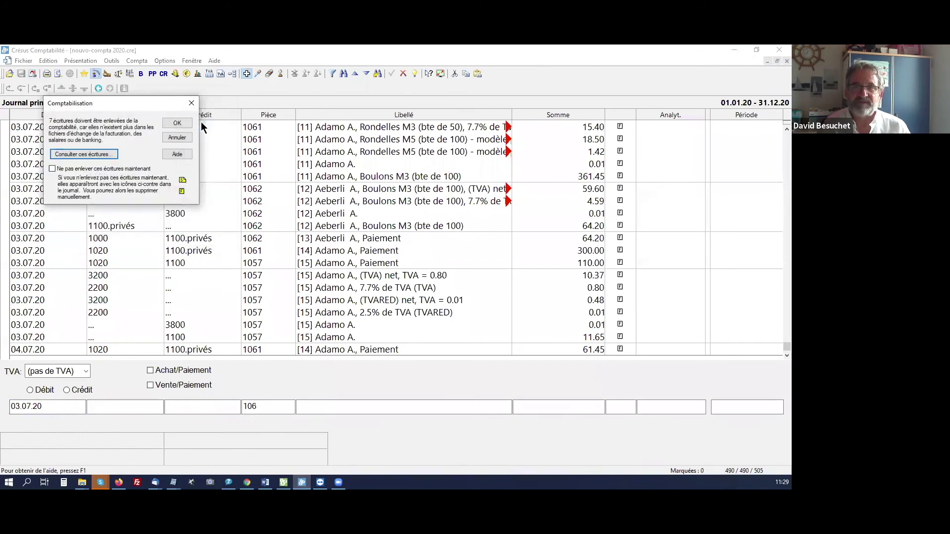
click(176, 124)
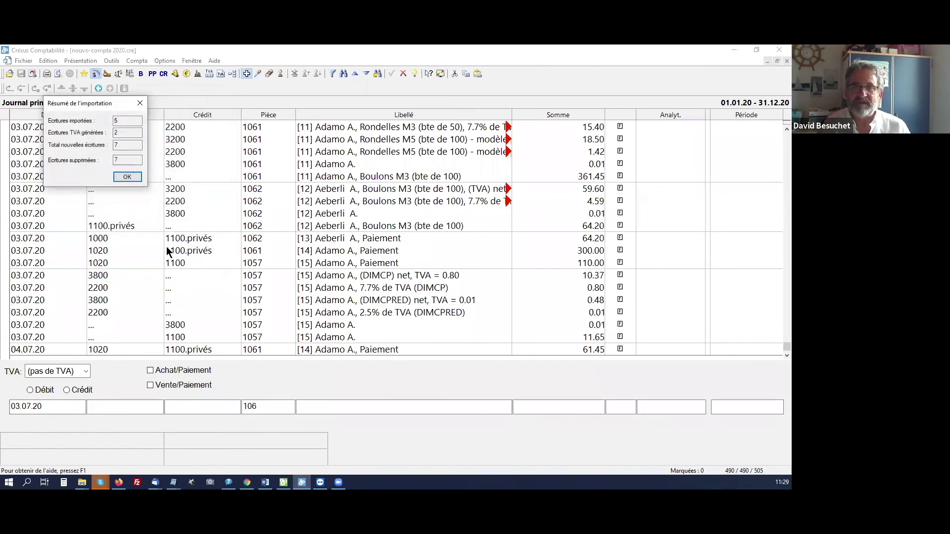
click(124, 175)
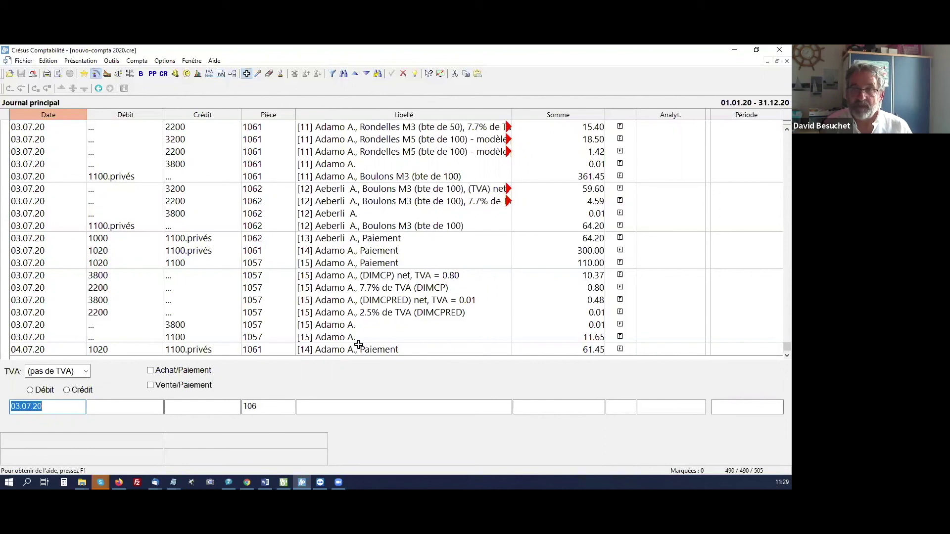
- Return to Crésus Facturation and open the accounts and VAT section of the general settings
mouse_move(284, 482)
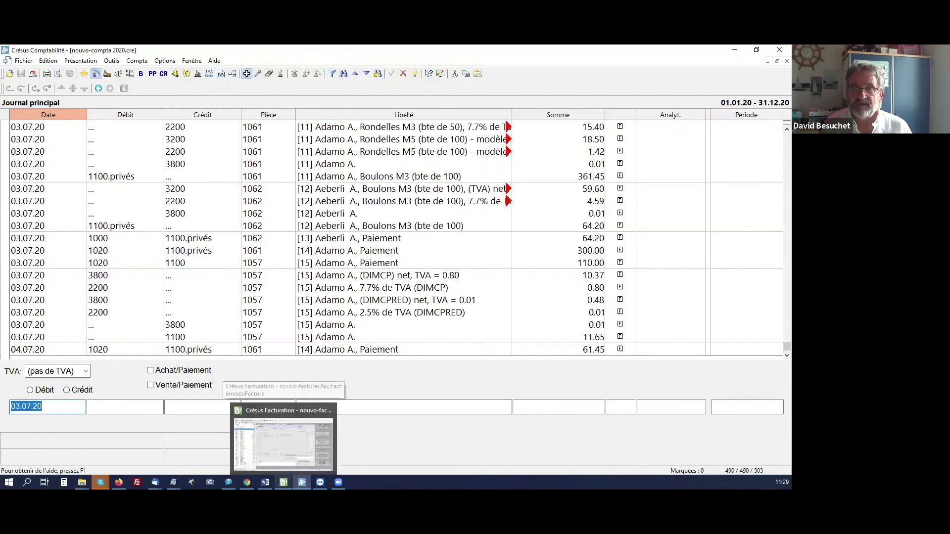
click(283, 438)
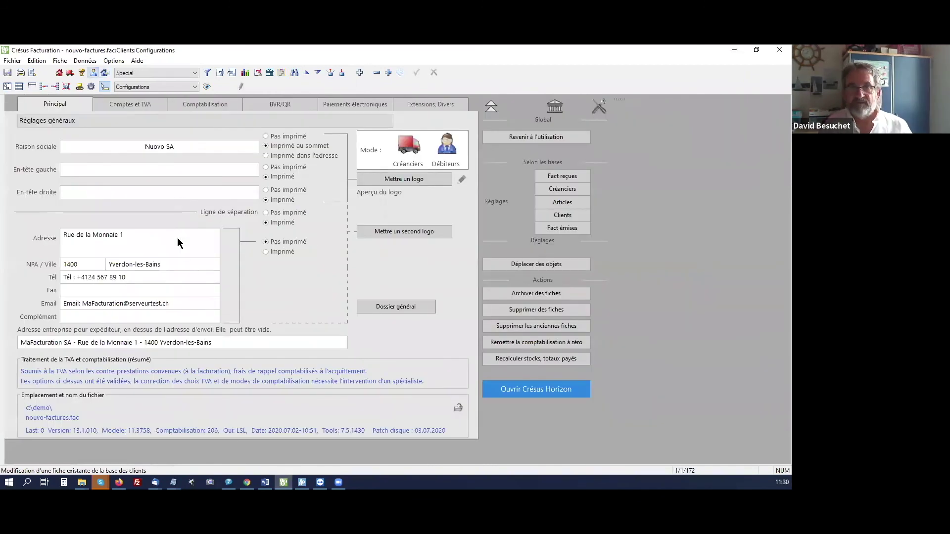
click(140, 102)
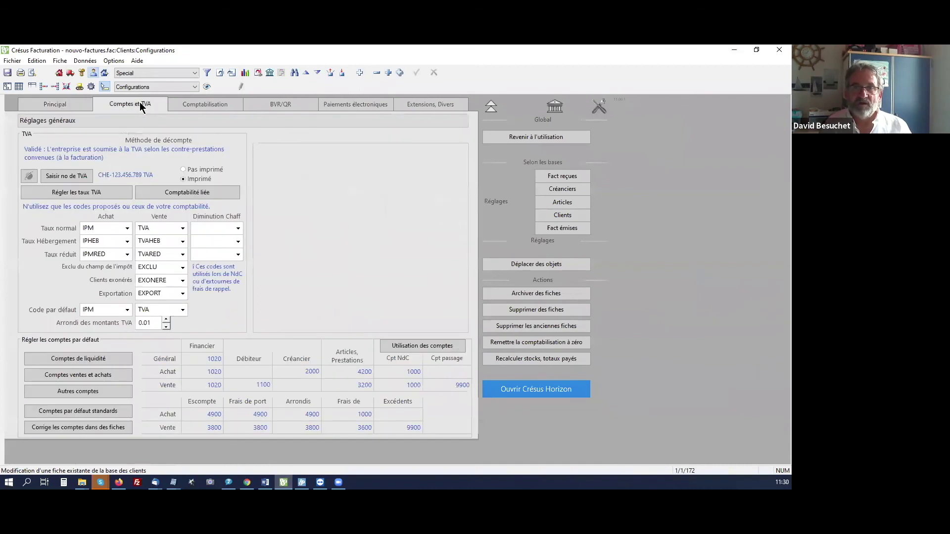